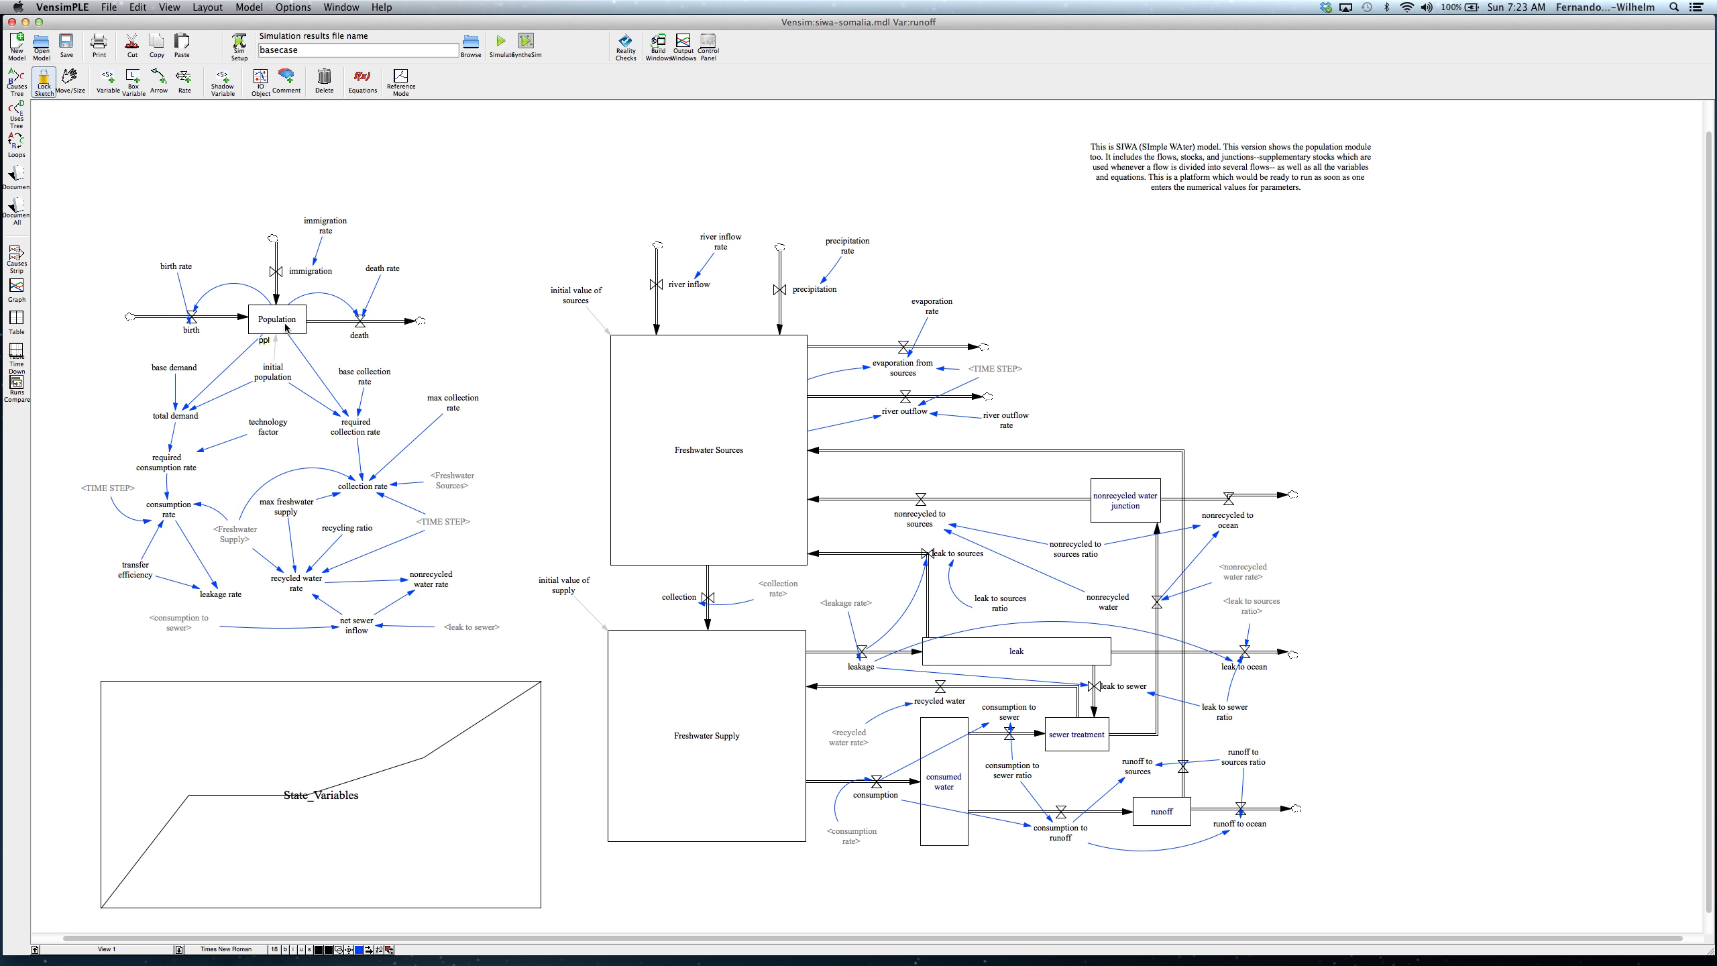
Step: Examine the model's overall structure, from the freshwater stocks and the junction stocks to the population module
{"action": "mouse_move", "coordinate": [720, 452]}
{"action": "mouse_move", "coordinate": [1010, 739]}
{"action": "mouse_move", "coordinate": [935, 764]}
{"action": "mouse_move", "coordinate": [1099, 742]}
{"action": "mouse_move", "coordinate": [1038, 651]}
{"action": "mouse_move", "coordinate": [1133, 498]}
{"action": "mouse_move", "coordinate": [286, 325]}
{"action": "mouse_move", "coordinate": [189, 271]}
{"action": "mouse_move", "coordinate": [292, 274]}
Step: Review the equation and initial value of the Population stock, and the value of the initial population constant
{"action": "left_click", "coordinate": [362, 80]}
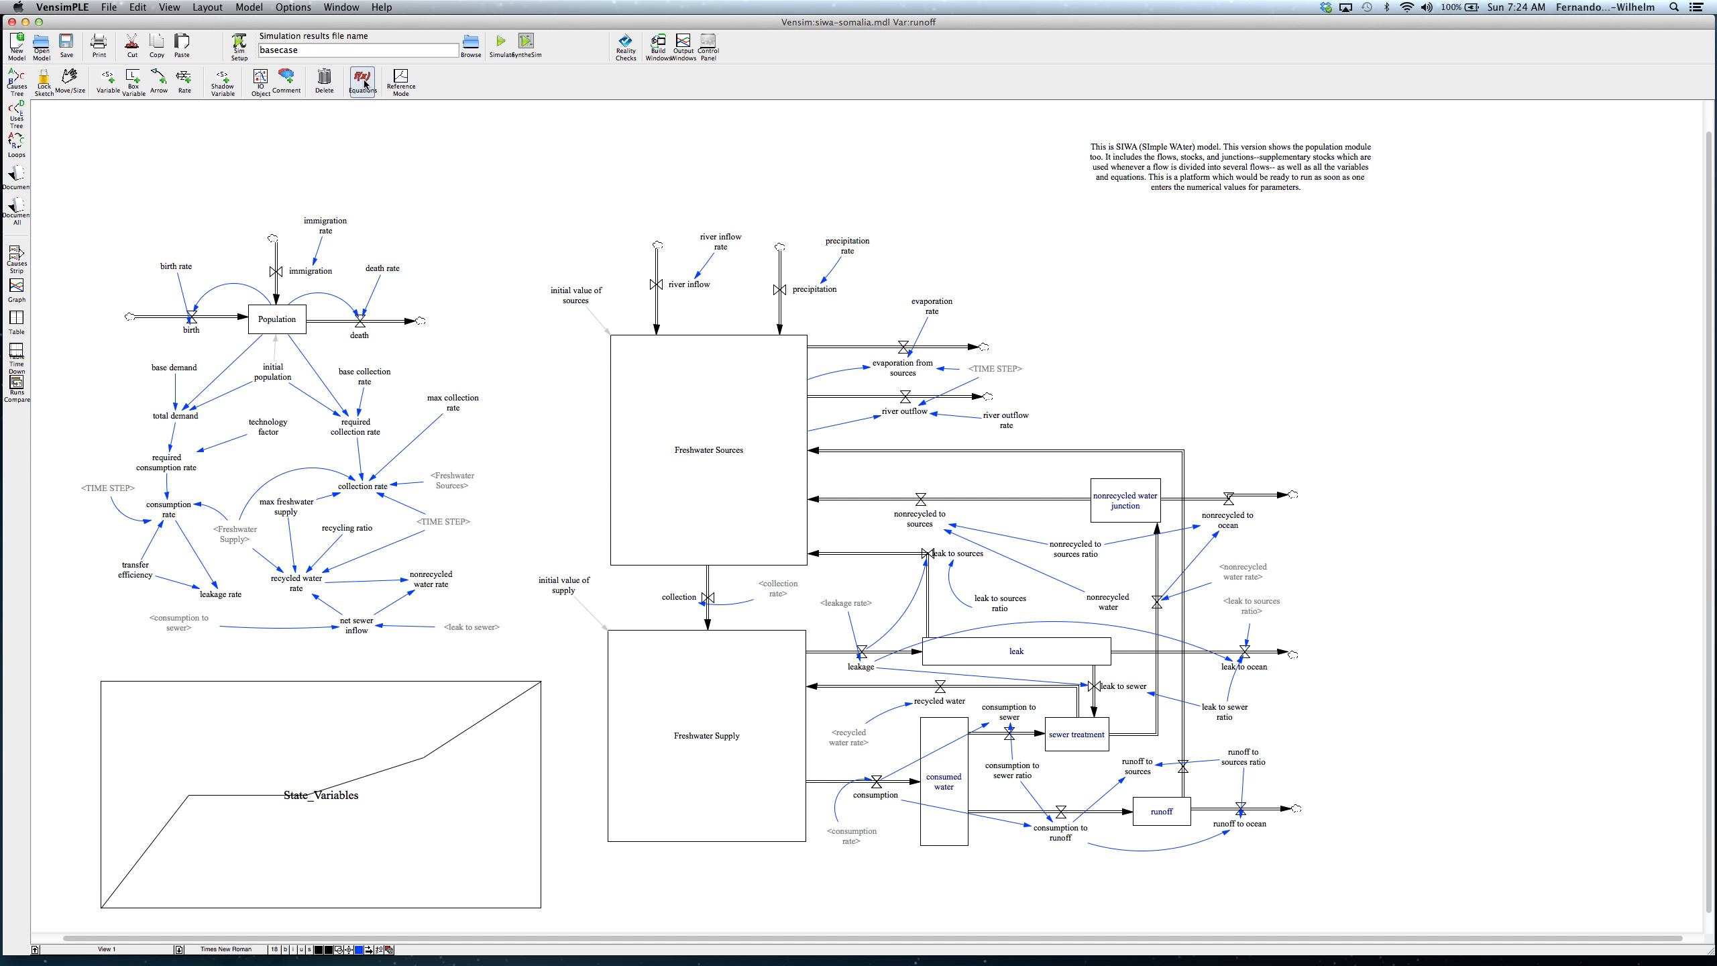
{"action": "left_click", "coordinate": [265, 322]}
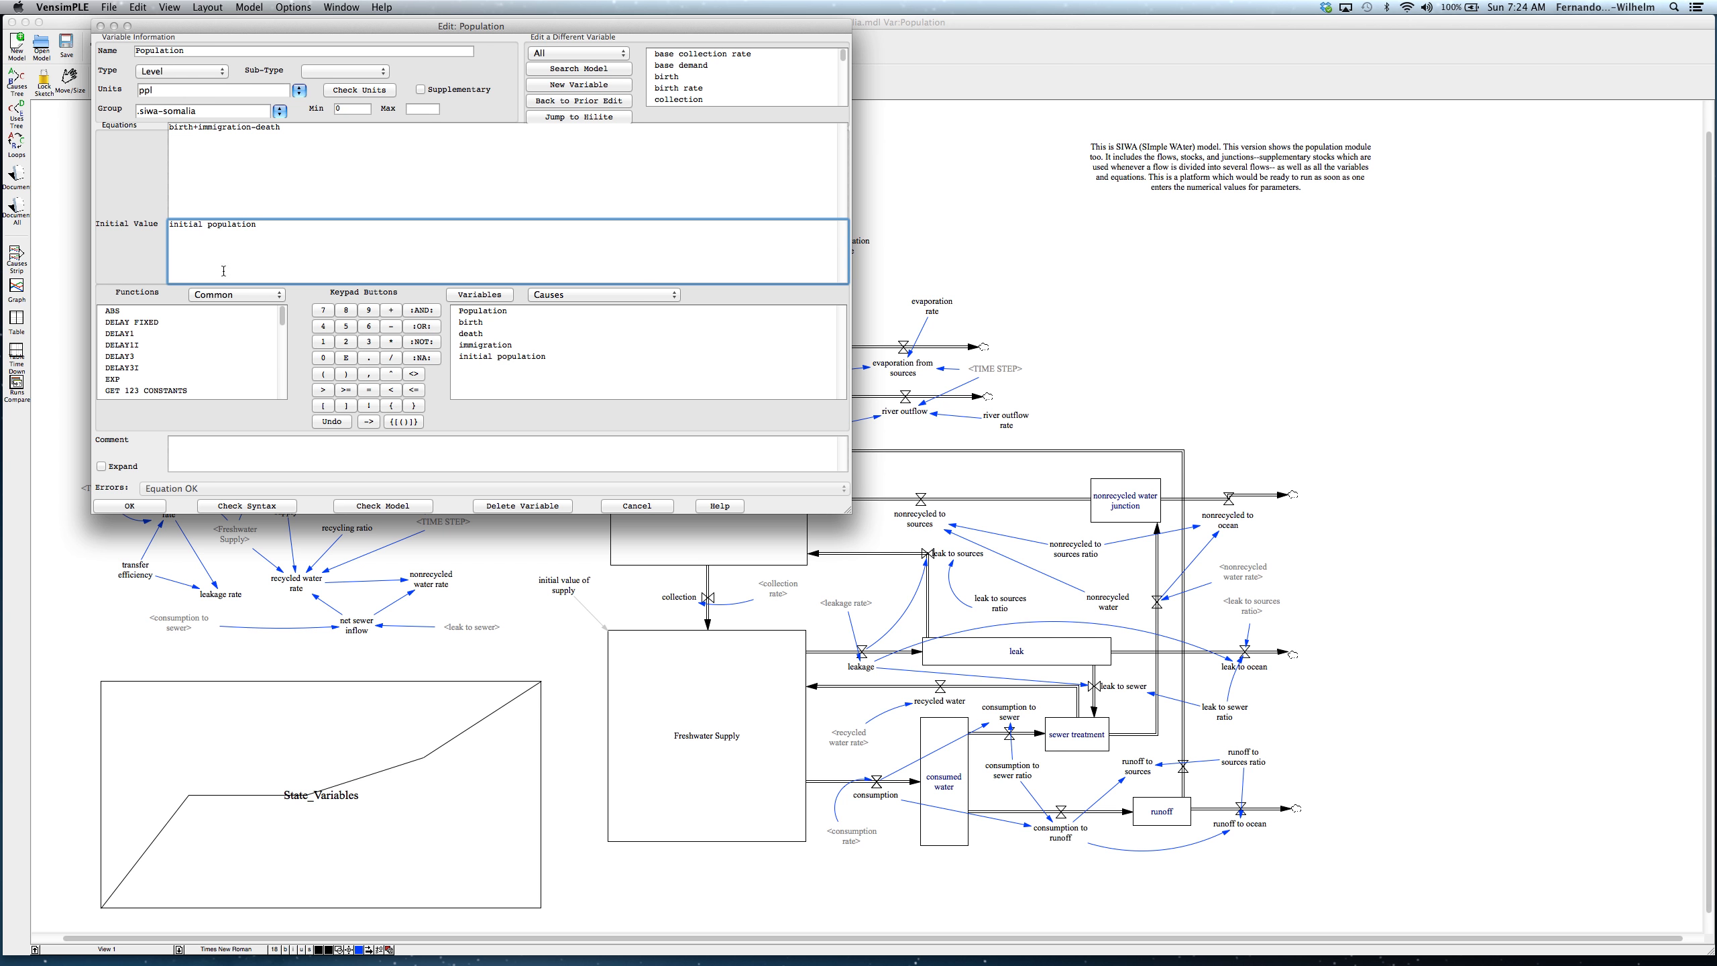
{"action": "left_click", "coordinate": [132, 504]}
{"action": "left_click", "coordinate": [274, 375]}
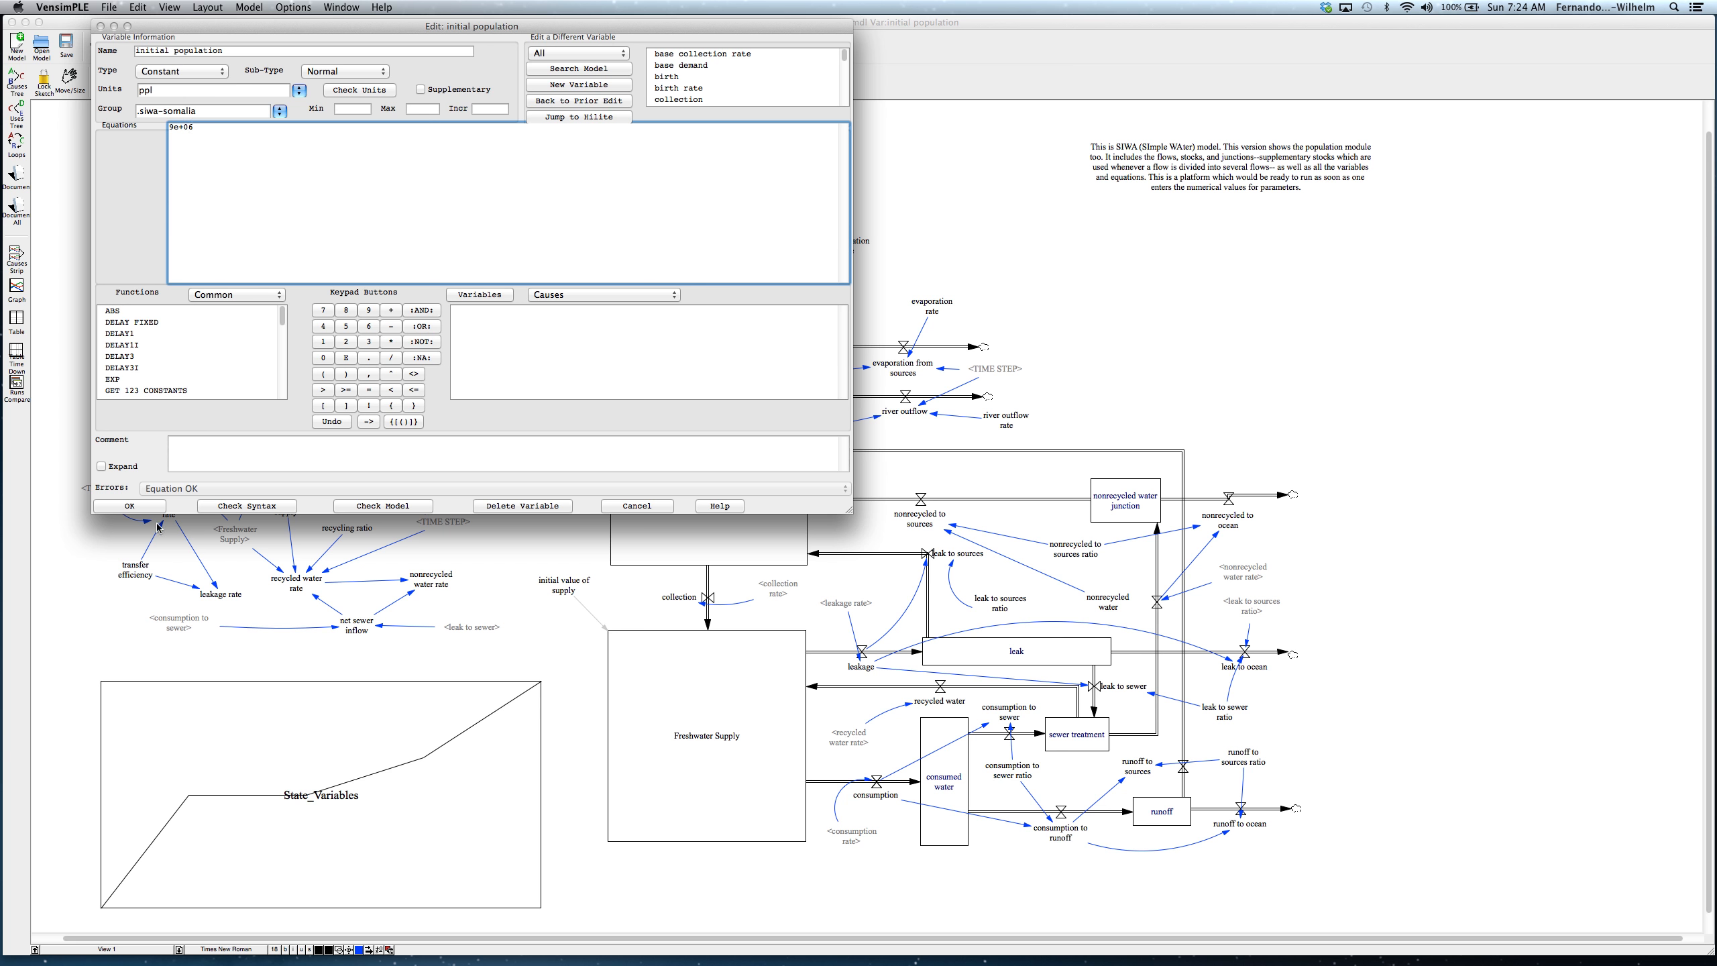
{"action": "left_click", "coordinate": [130, 506]}
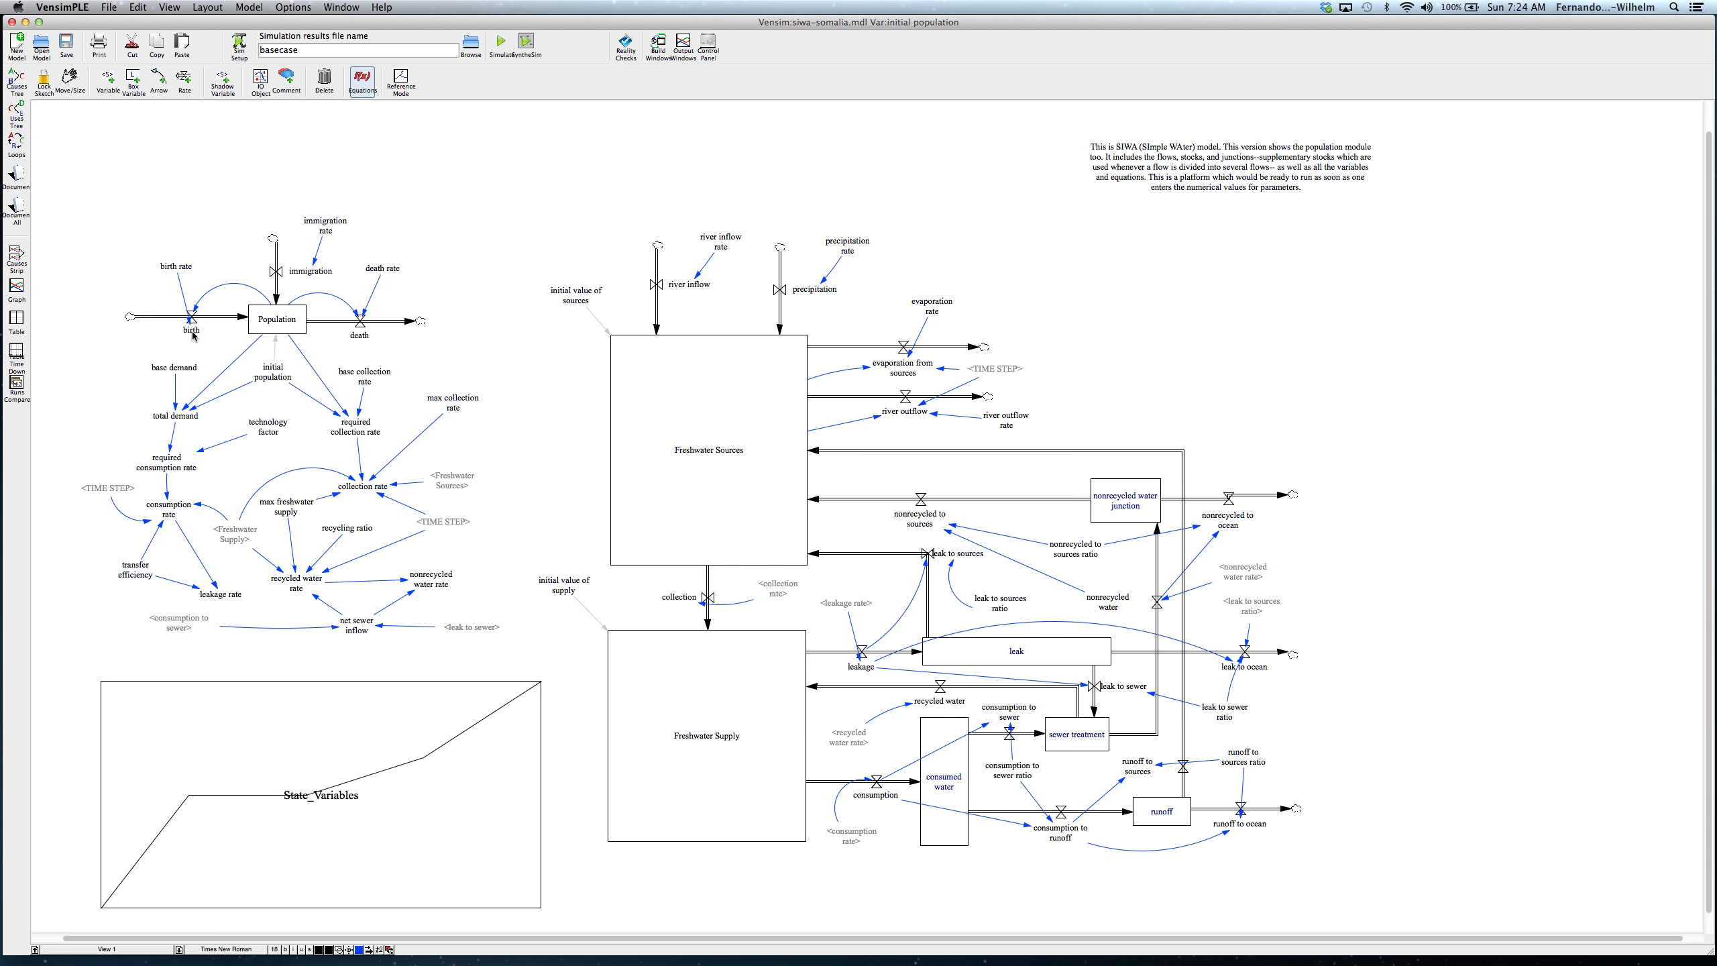
Step: Review the equation definitions of the birth rate, death rate and immigration rate constants
{"action": "left_click", "coordinate": [181, 268]}
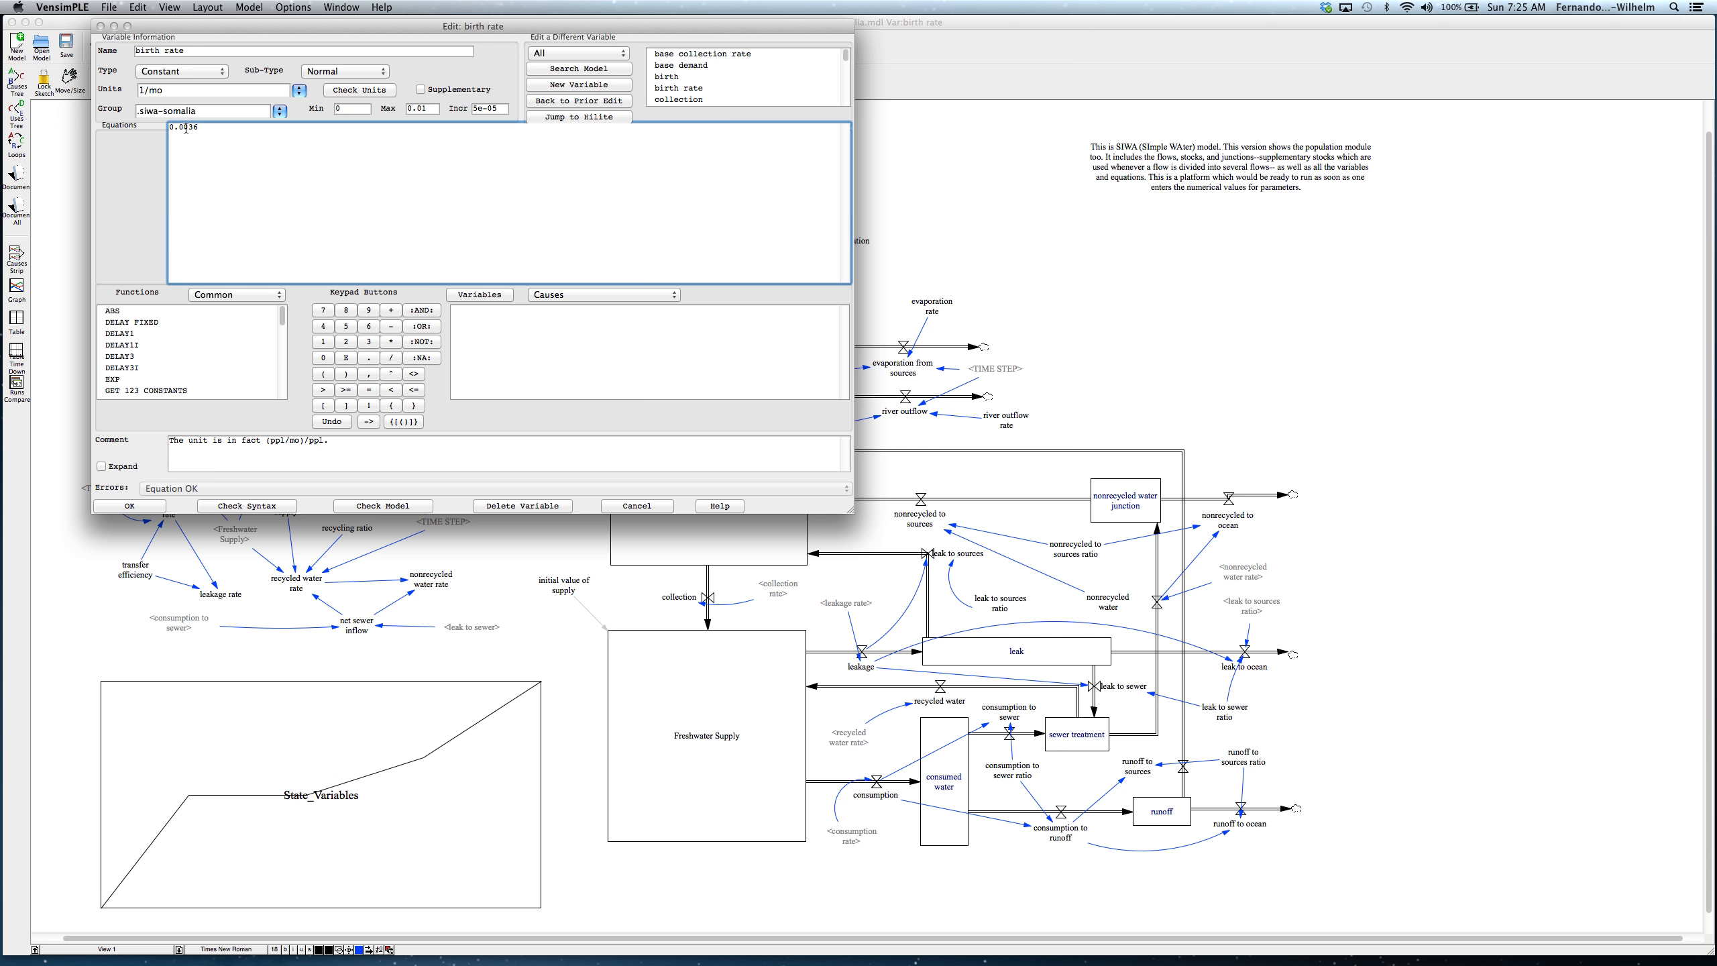
{"action": "left_click", "coordinate": [130, 506]}
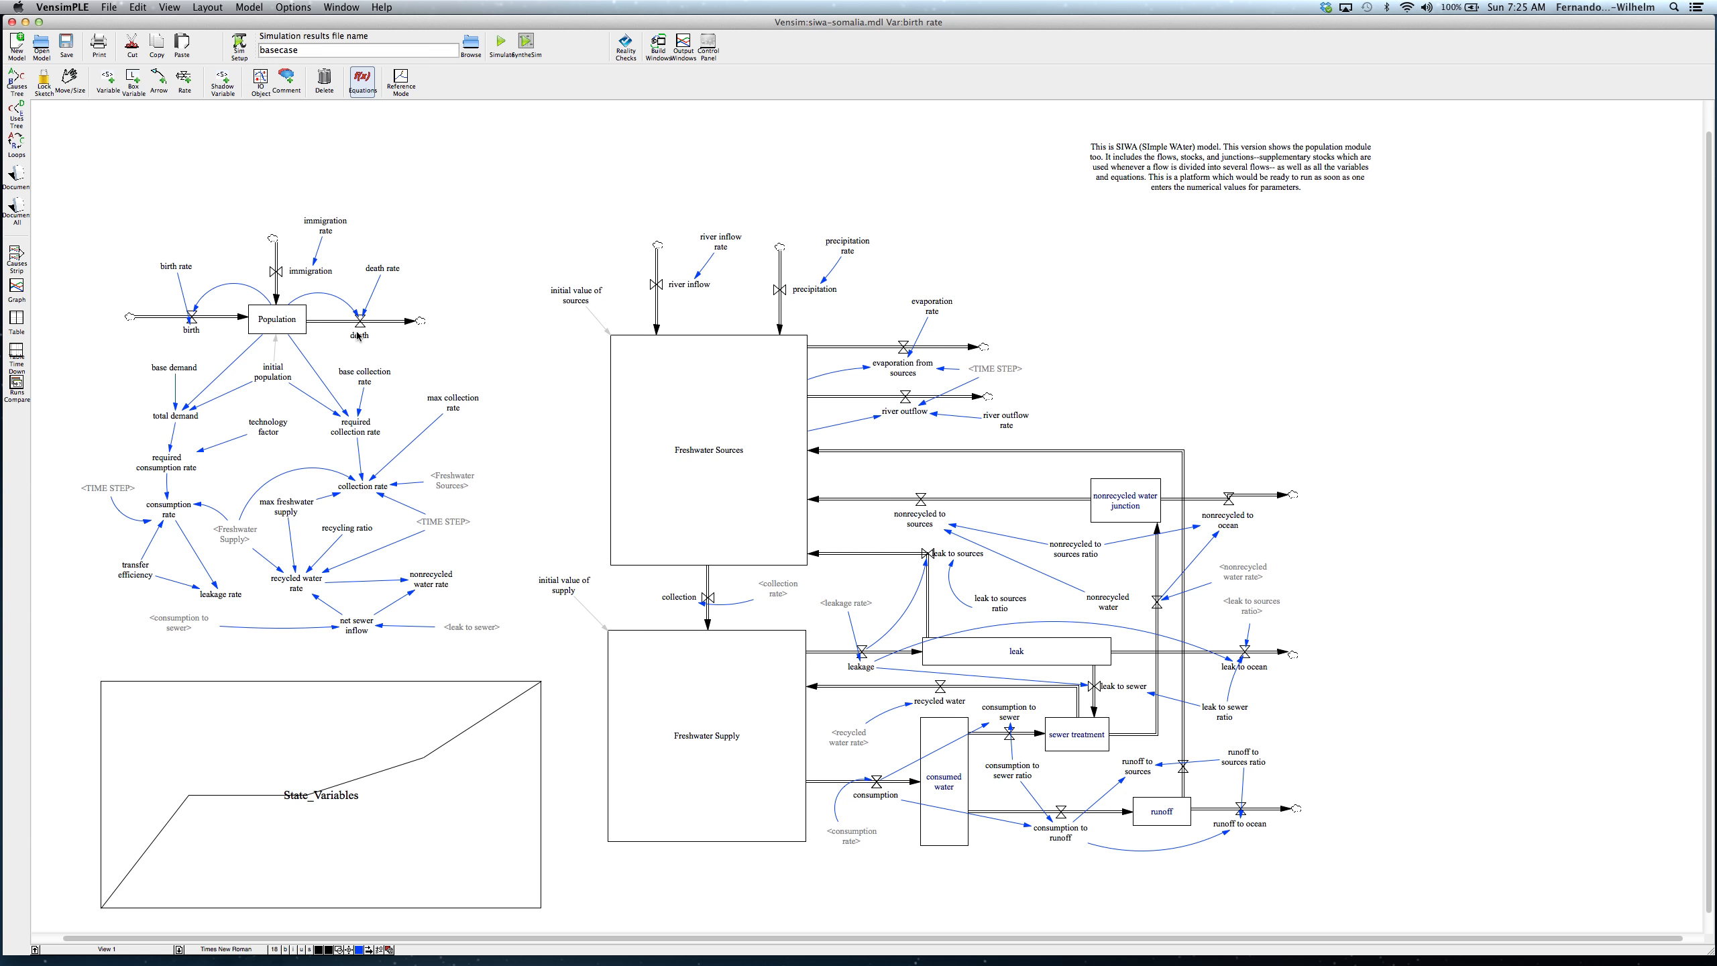
{"action": "left_click", "coordinate": [383, 268]}
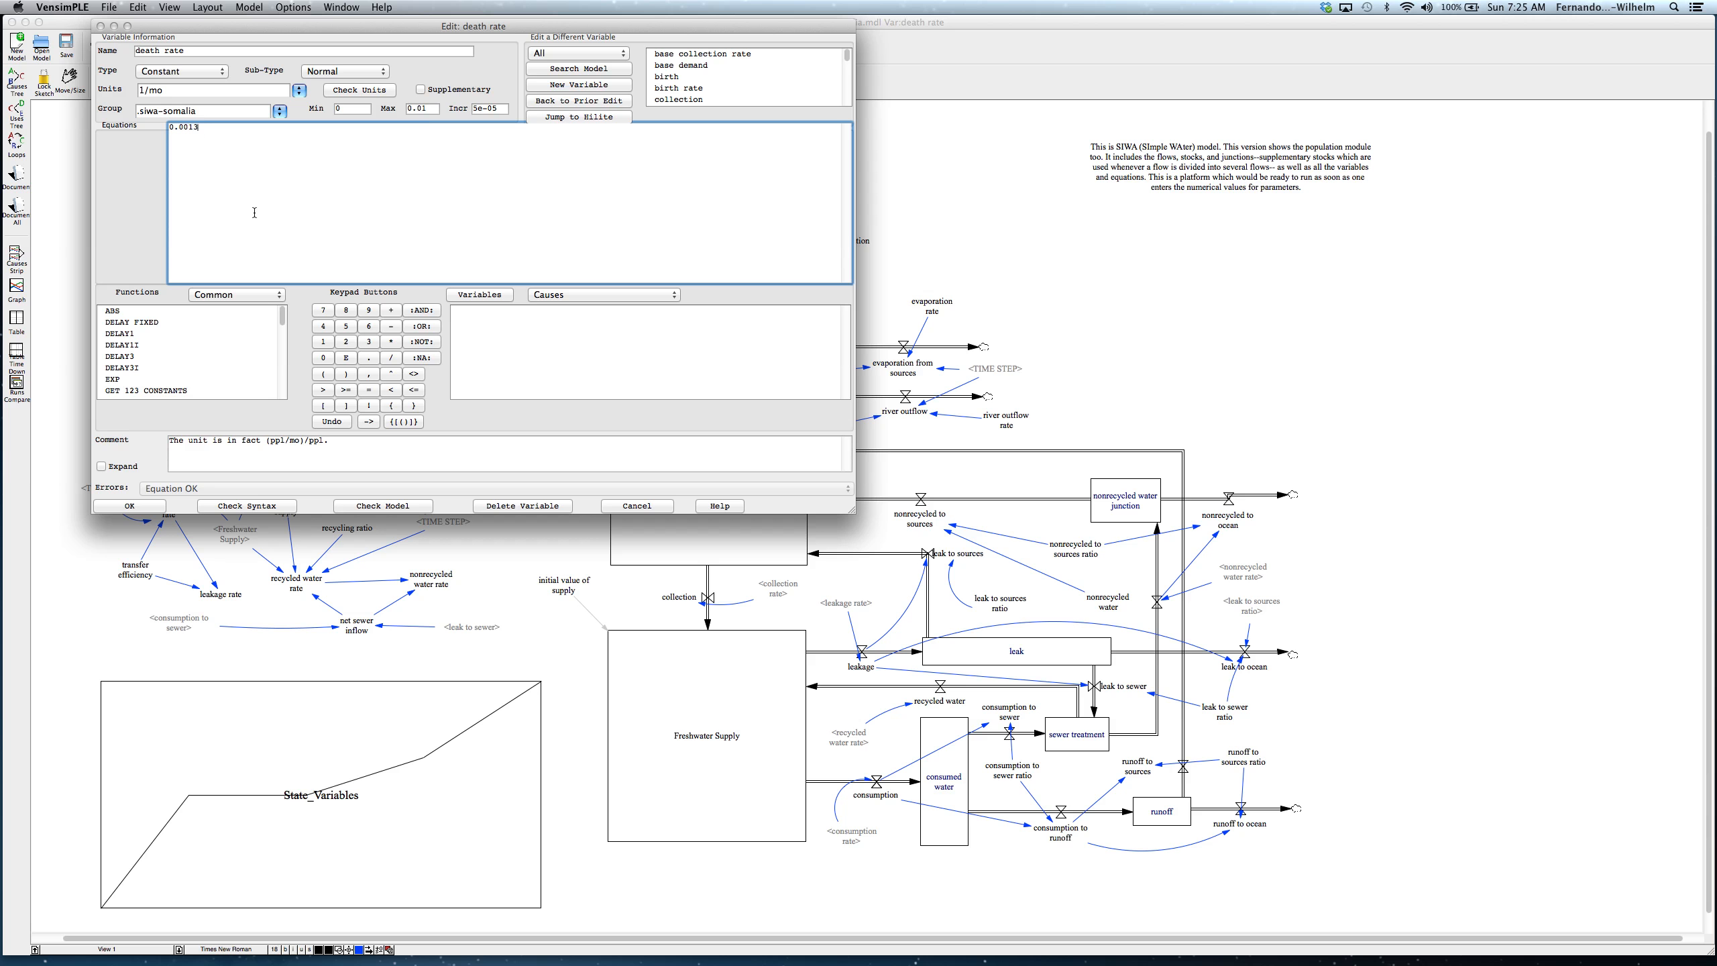
{"action": "left_click", "coordinate": [153, 505]}
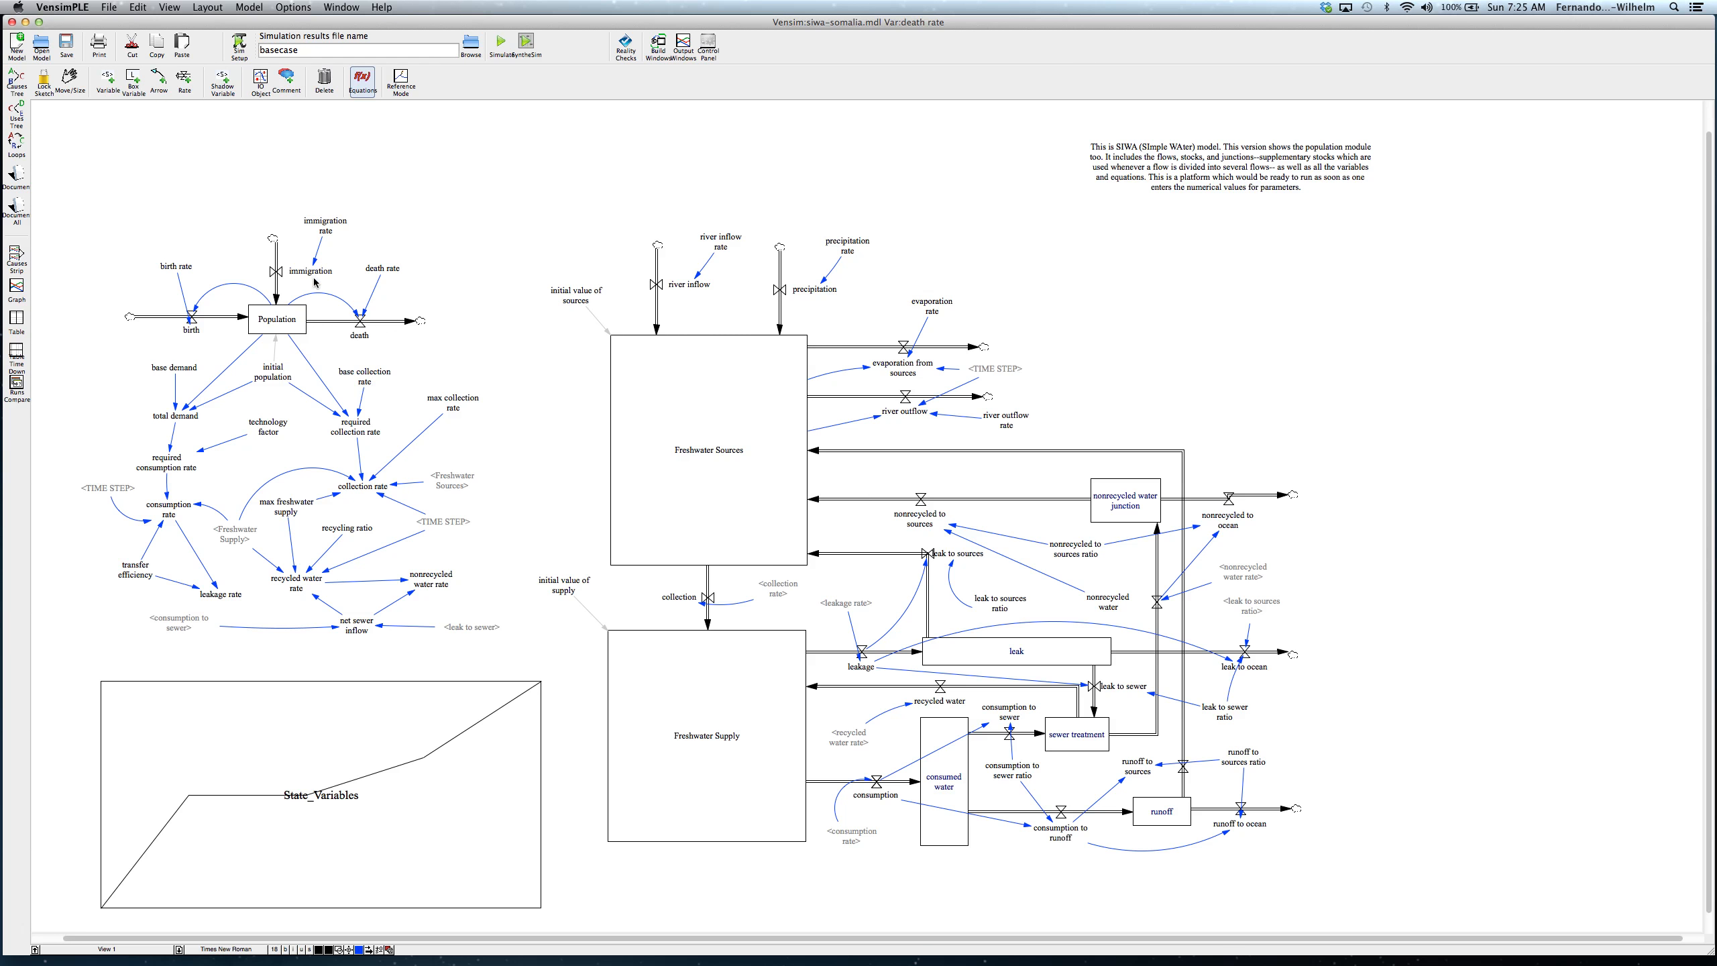
{"action": "left_click", "coordinate": [328, 227]}
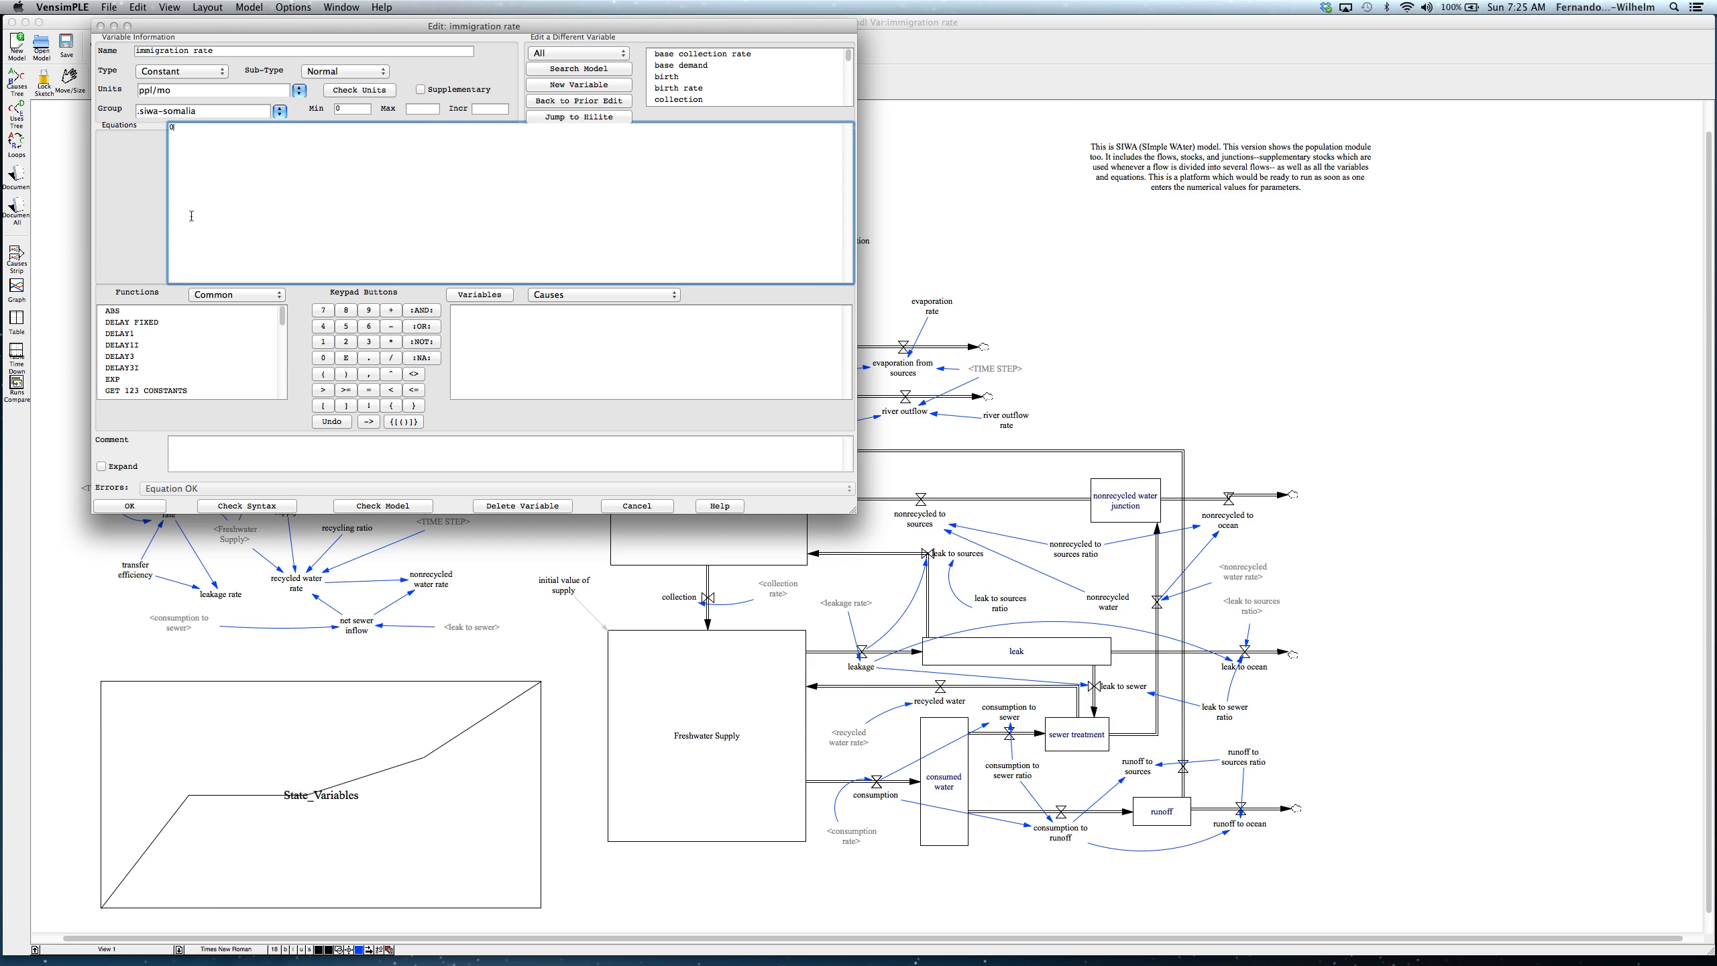
{"action": "left_click", "coordinate": [138, 509]}
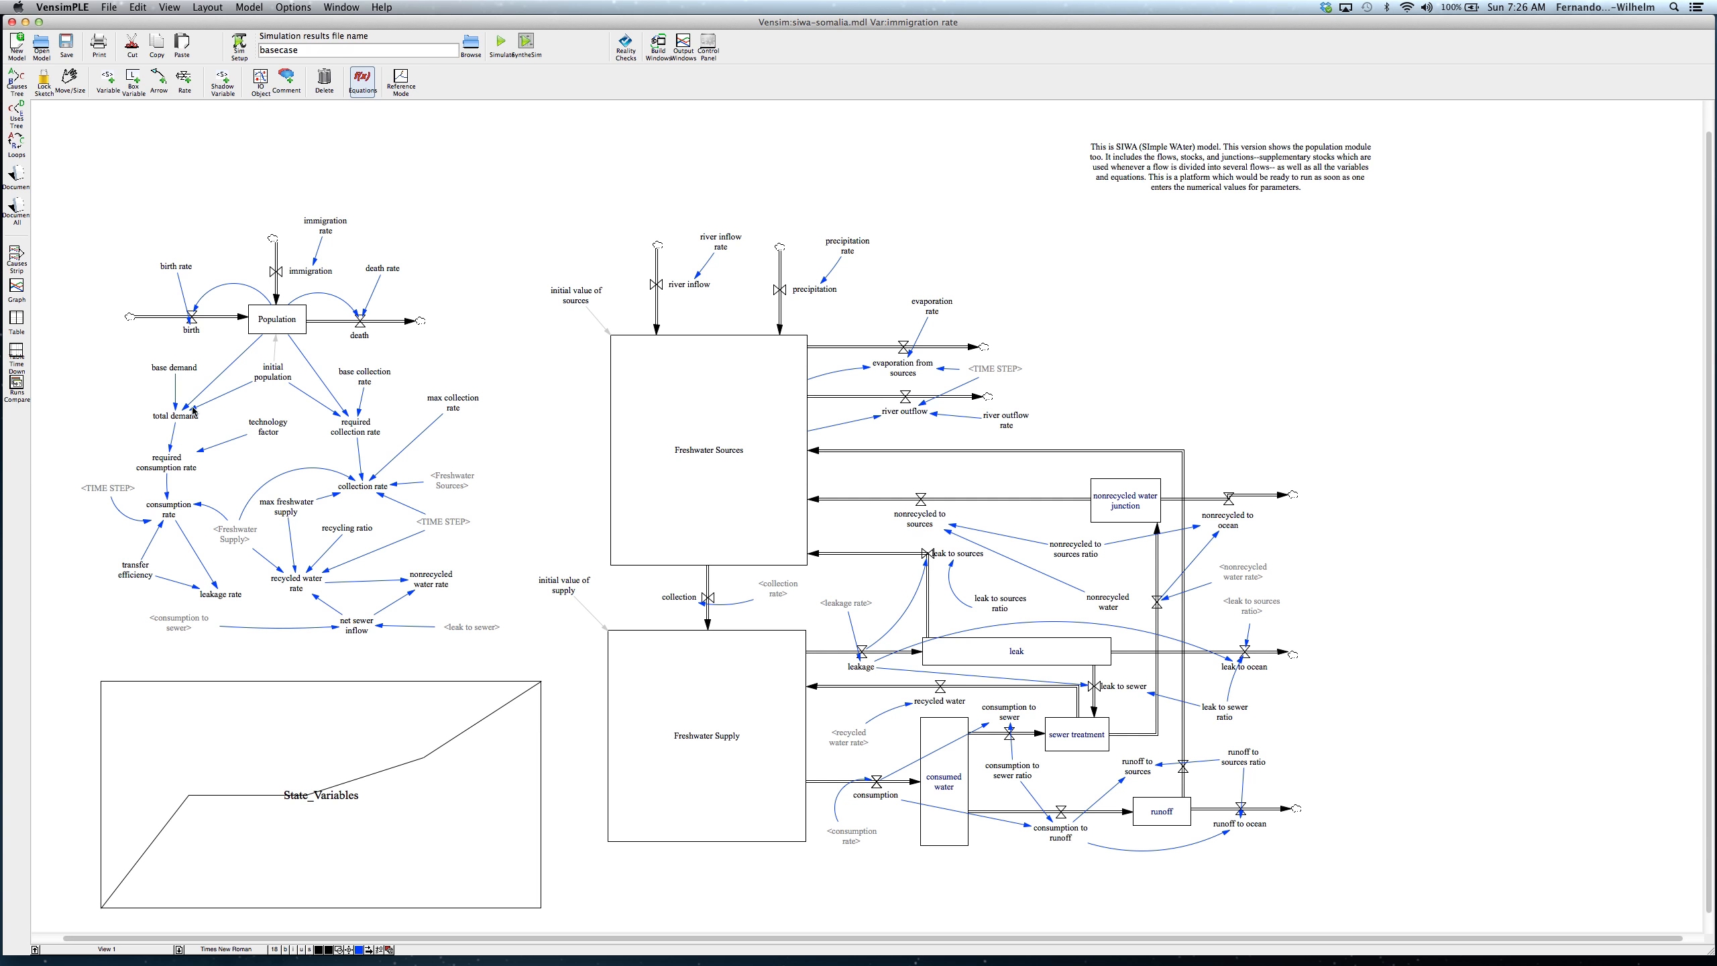
Step: Review the base demand constant's definition, the leakage rate comment and the collection rate variables in the population module
{"action": "left_click", "coordinate": [175, 371]}
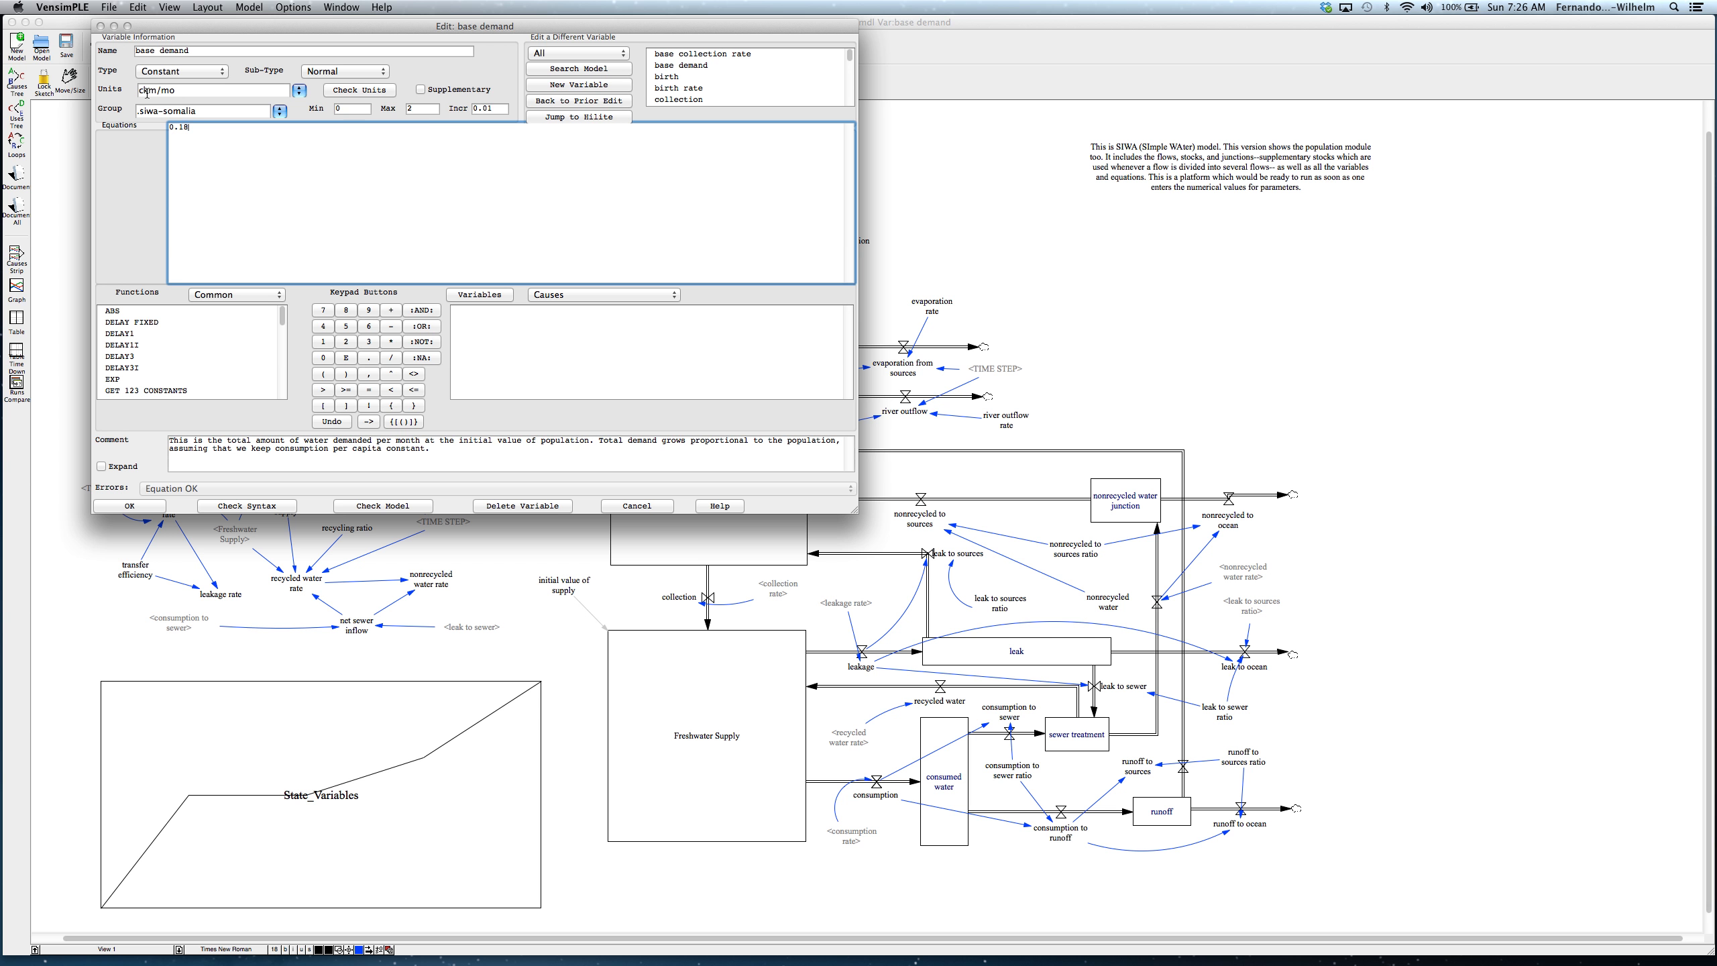
{"action": "left_click", "coordinate": [130, 506]}
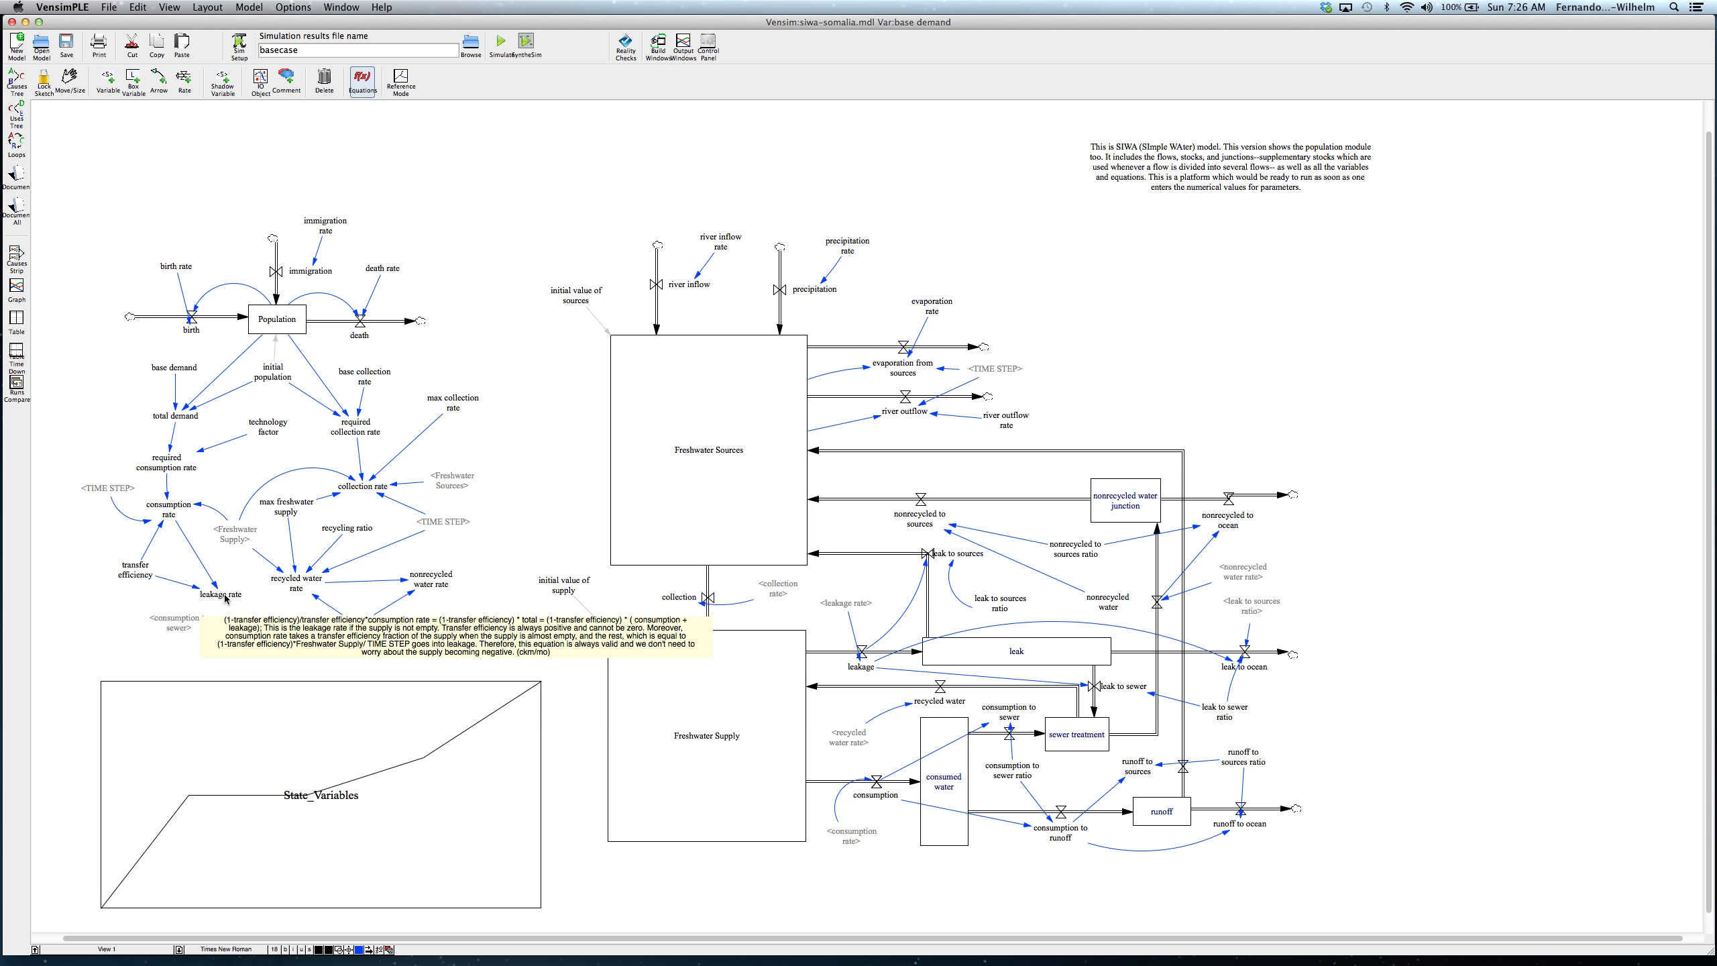
{"action": "mouse_move", "coordinate": [203, 592]}
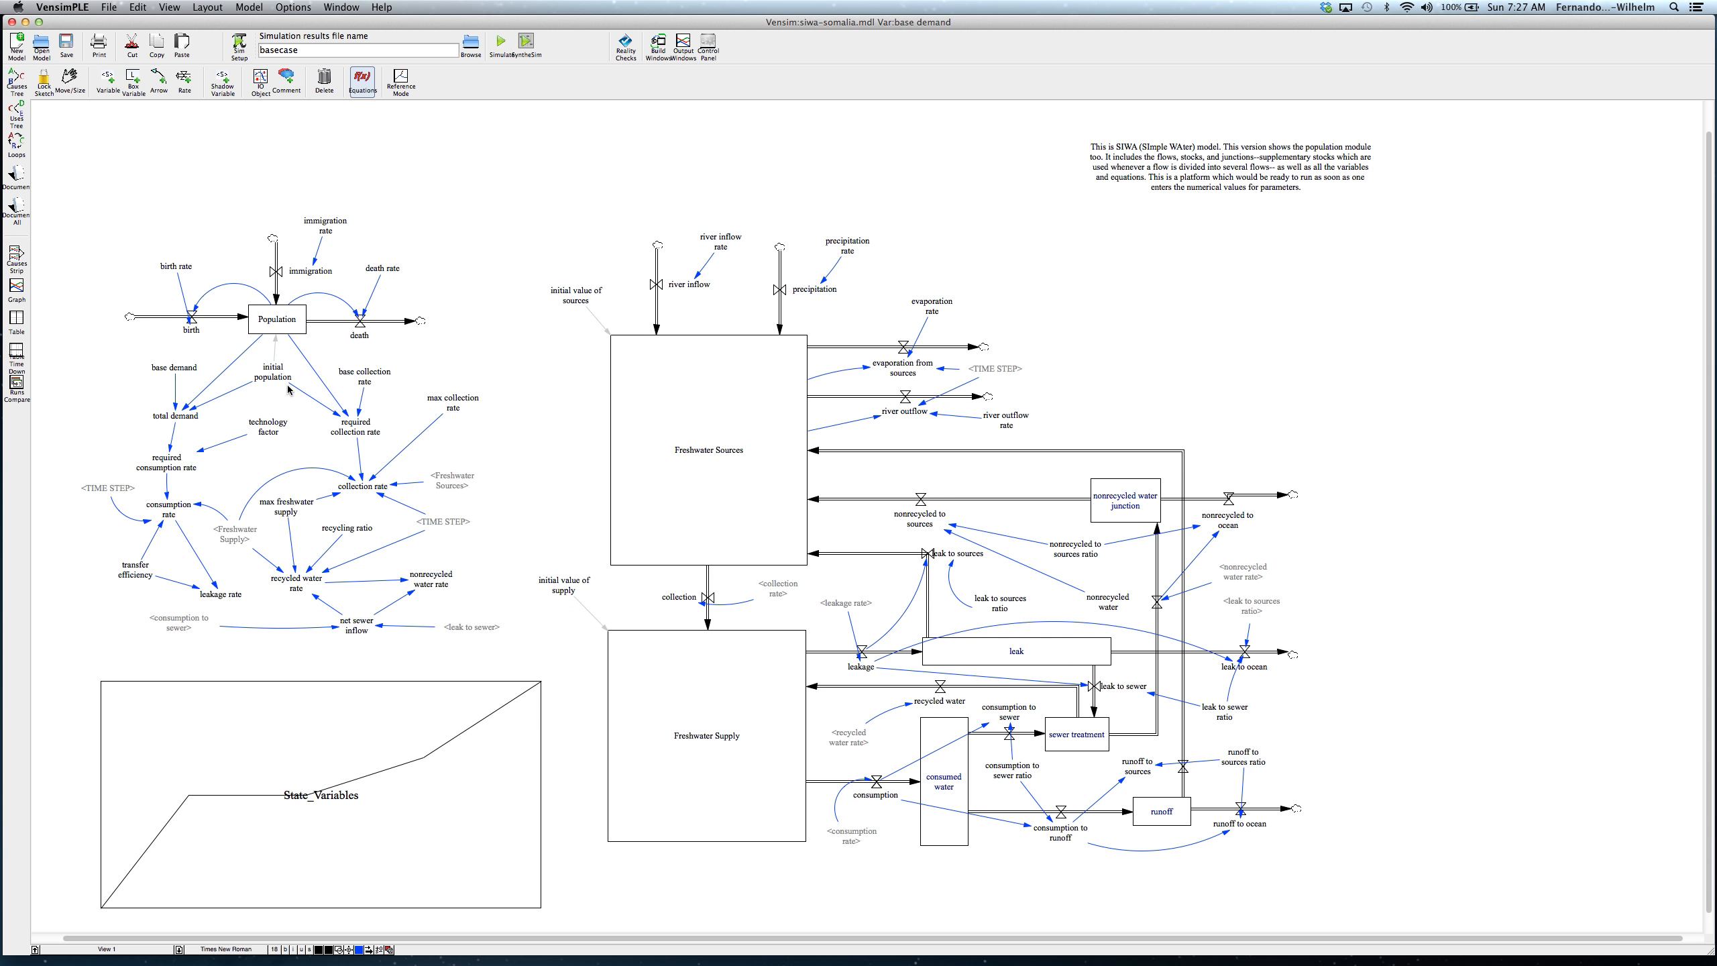
{"action": "mouse_move", "coordinate": [353, 426]}
{"action": "mouse_move", "coordinate": [359, 487]}
Step: Review the Freshwater Sources stock's full equation without changing it, and read the comments on river outflow and river inflow
{"action": "mouse_move", "coordinate": [754, 420]}
{"action": "left_click", "coordinate": [363, 82]}
{"action": "left_click", "coordinate": [707, 472]}
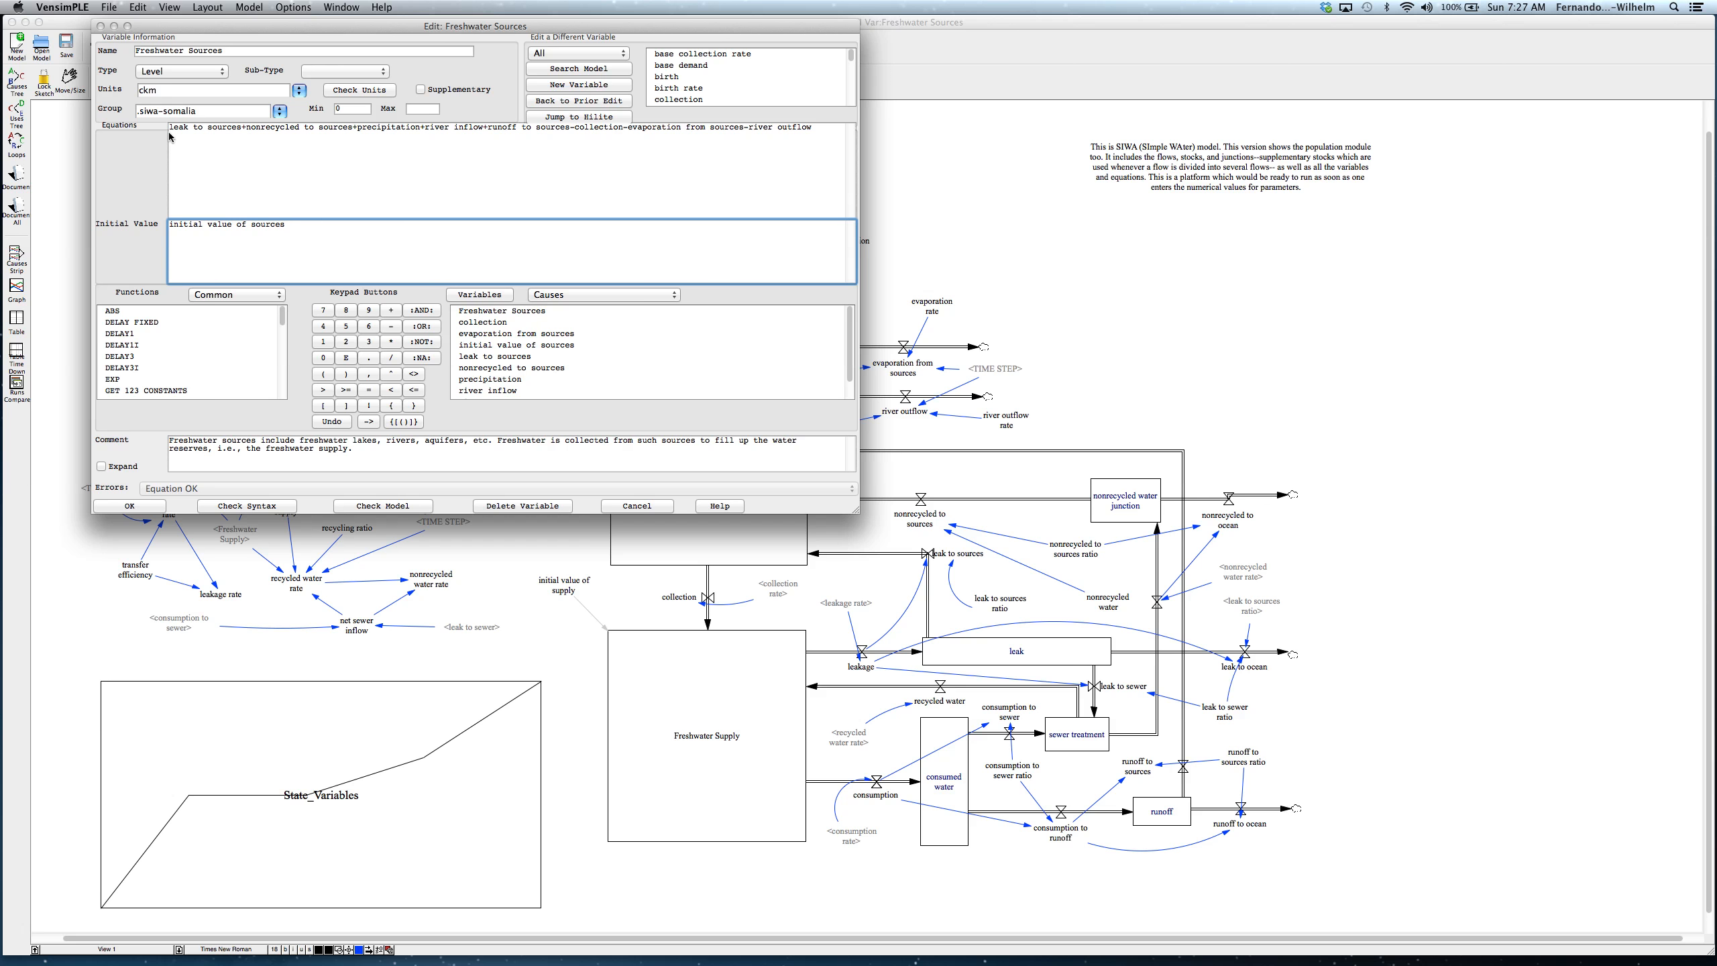
{"action": "left_click_drag", "start_coordinate": [170, 131], "coordinate": [819, 129]}
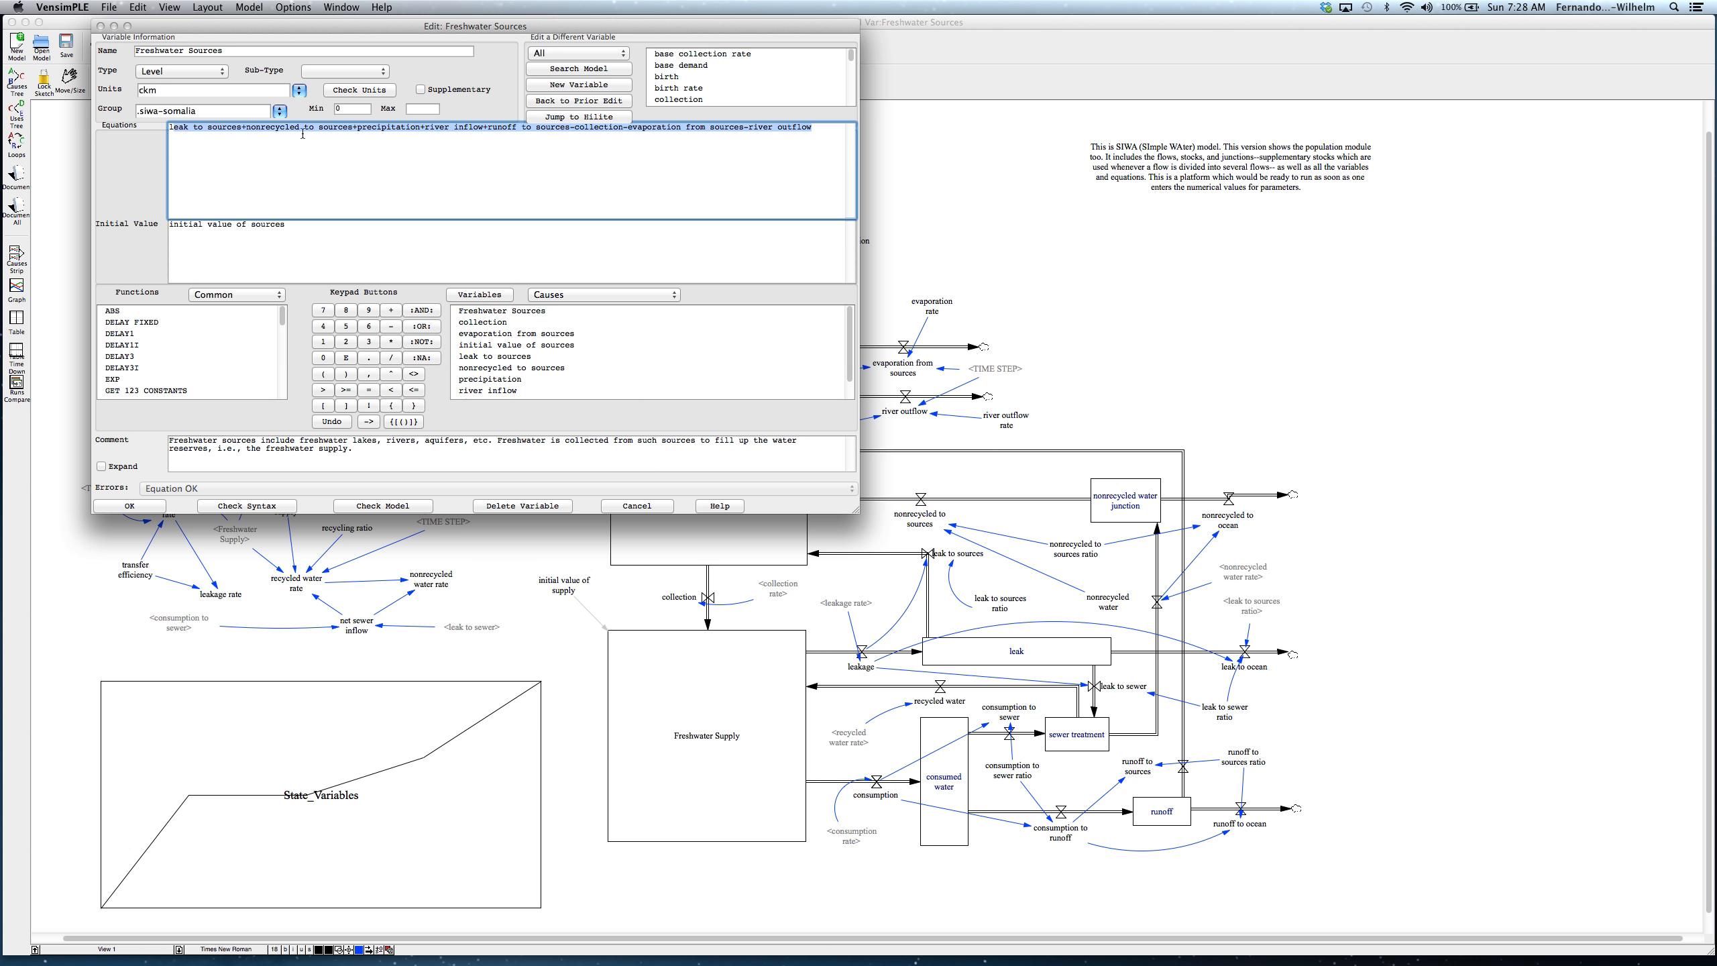
{"action": "left_click", "coordinate": [637, 506]}
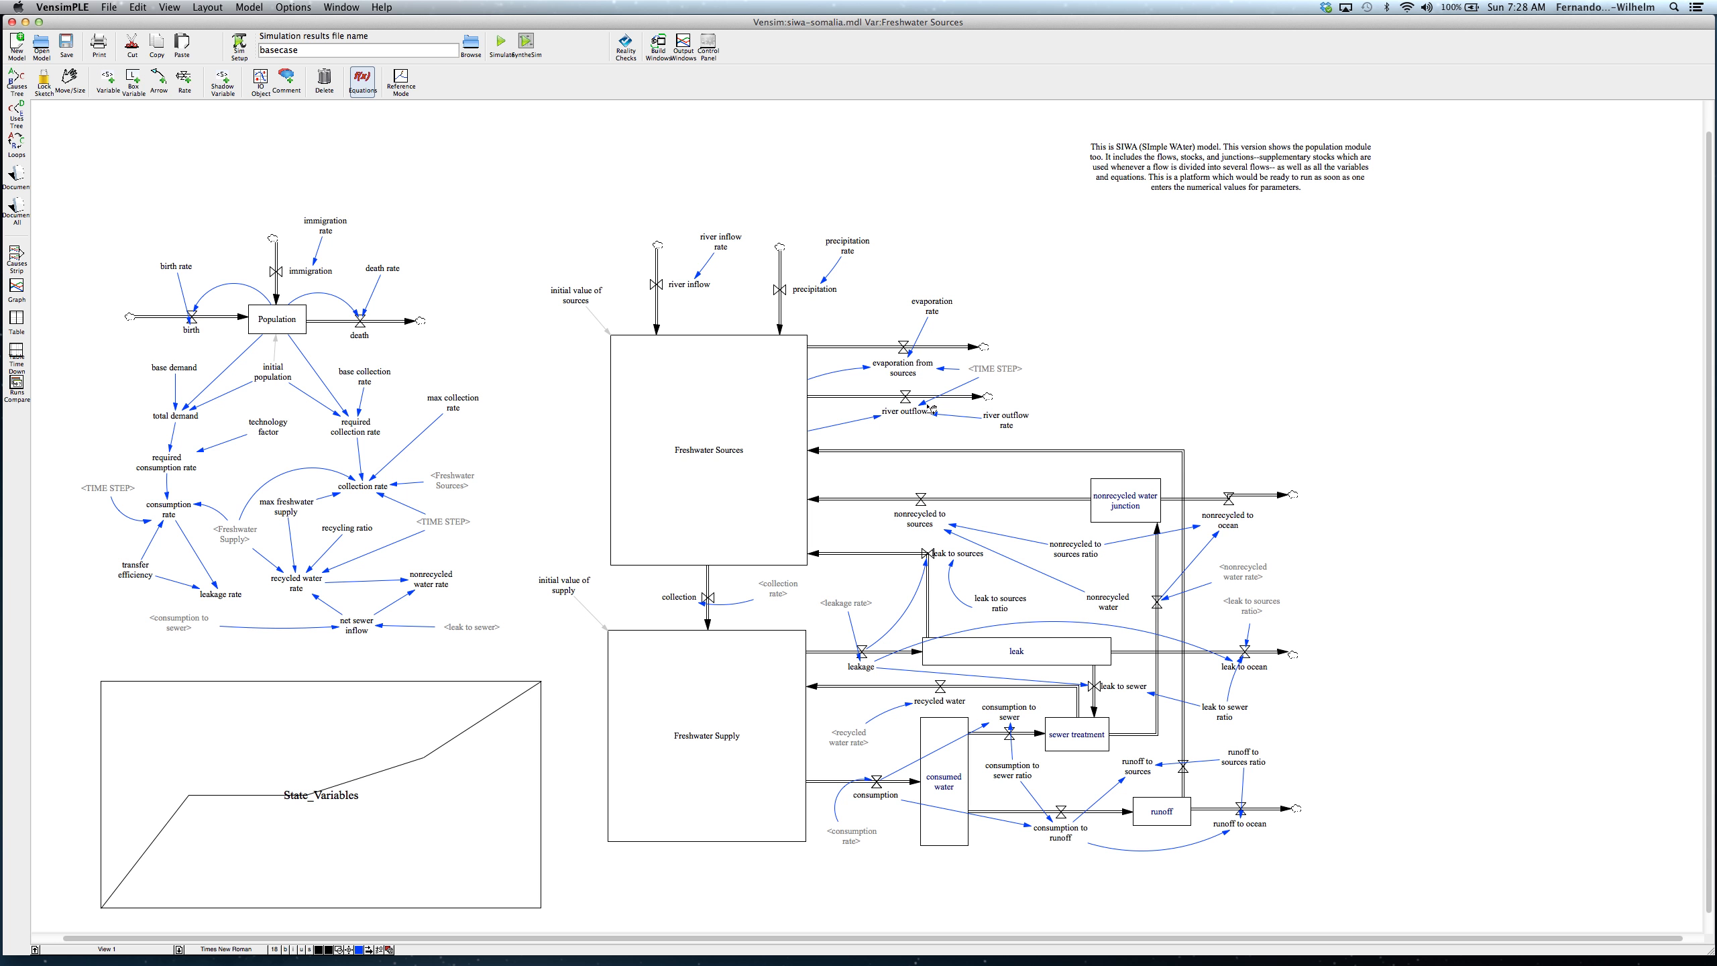
{"action": "mouse_move", "coordinate": [907, 414]}
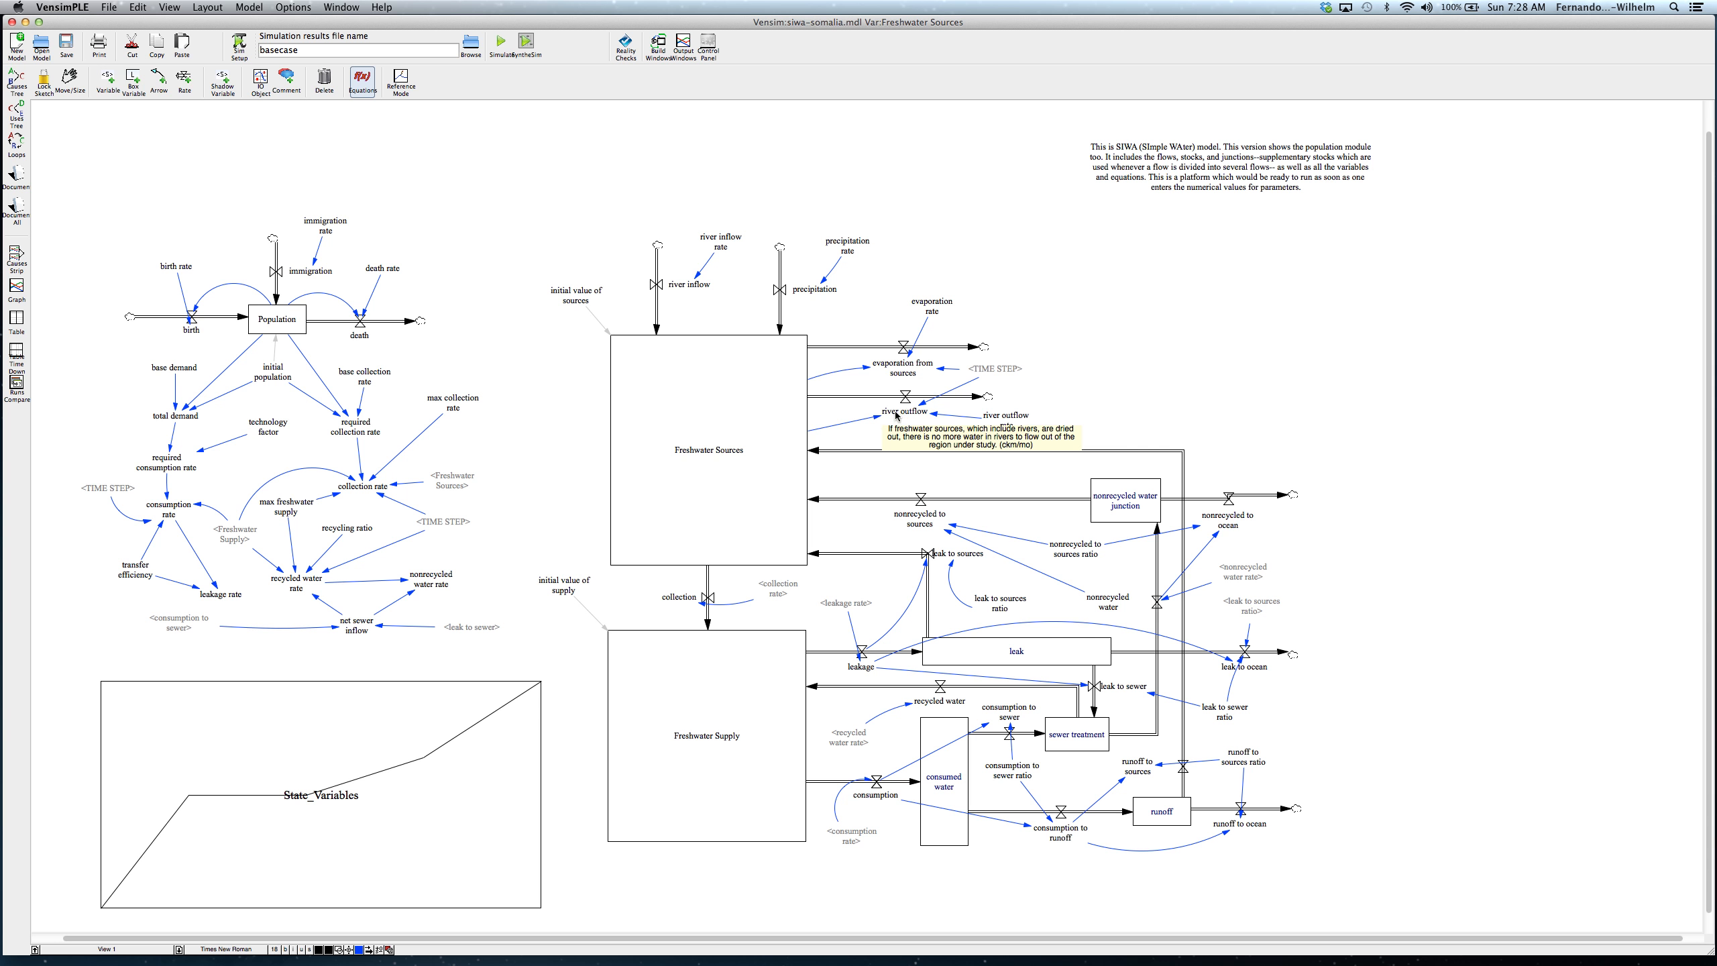
{"action": "mouse_move", "coordinate": [702, 291]}
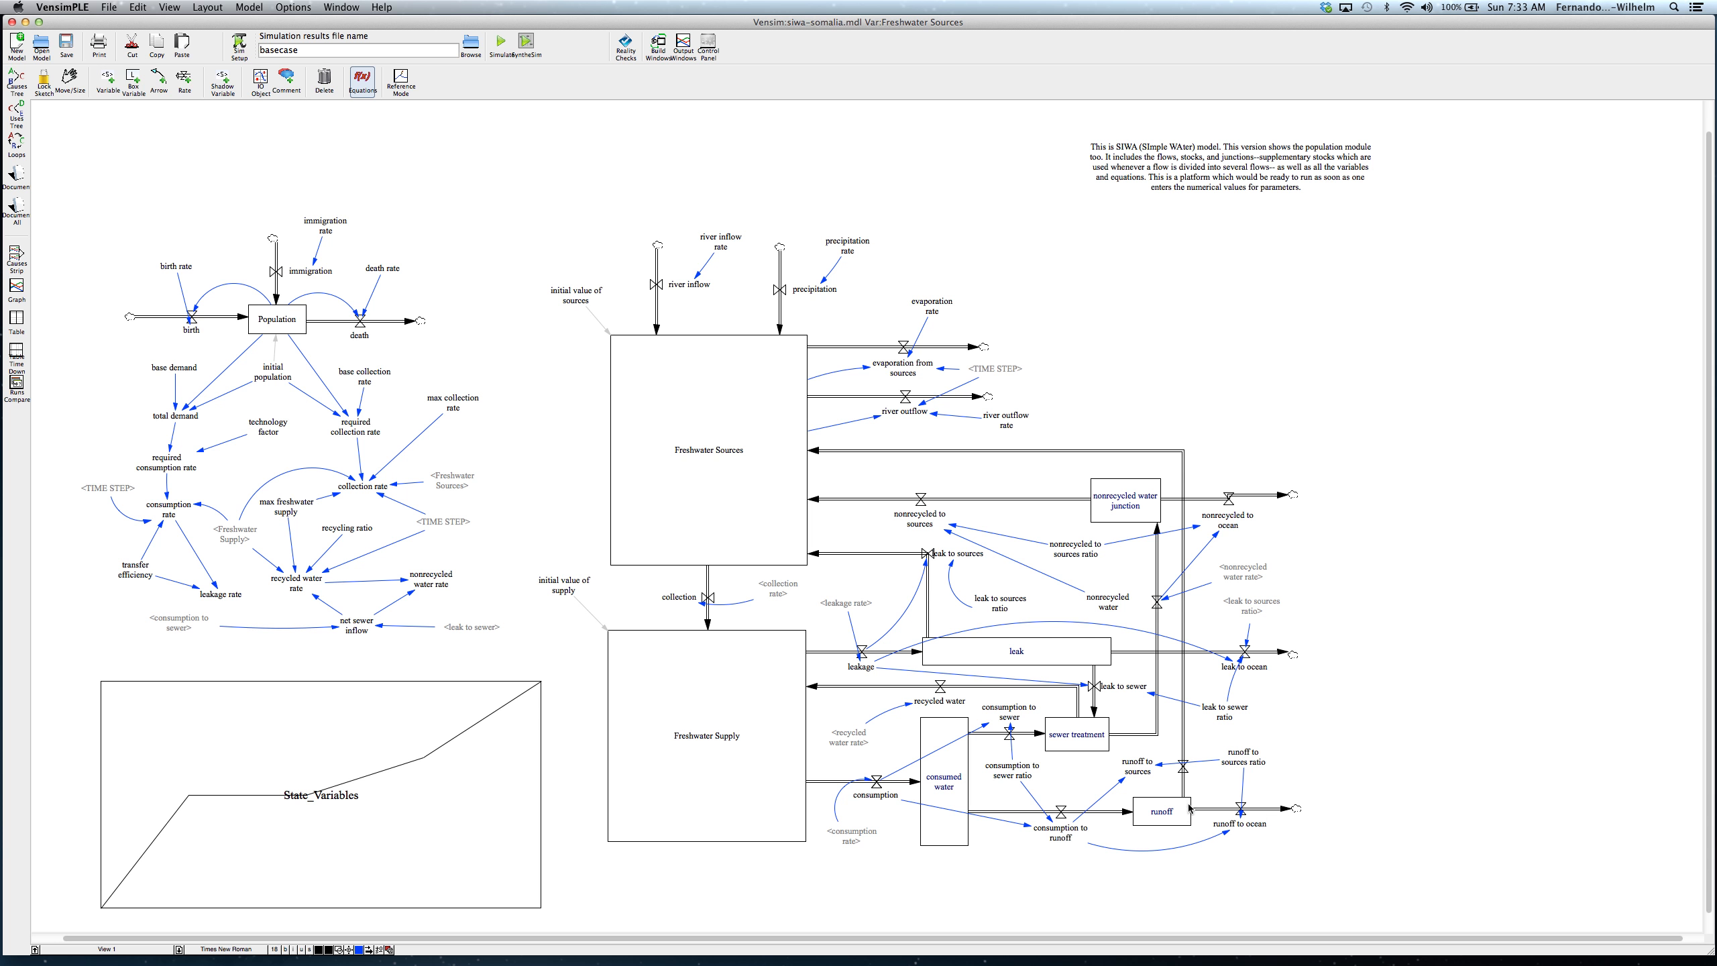
Step: Review the definitions of the runoff to sources, consumption to sewer and leak to sources ratios
{"action": "left_click", "coordinate": [1244, 757]}
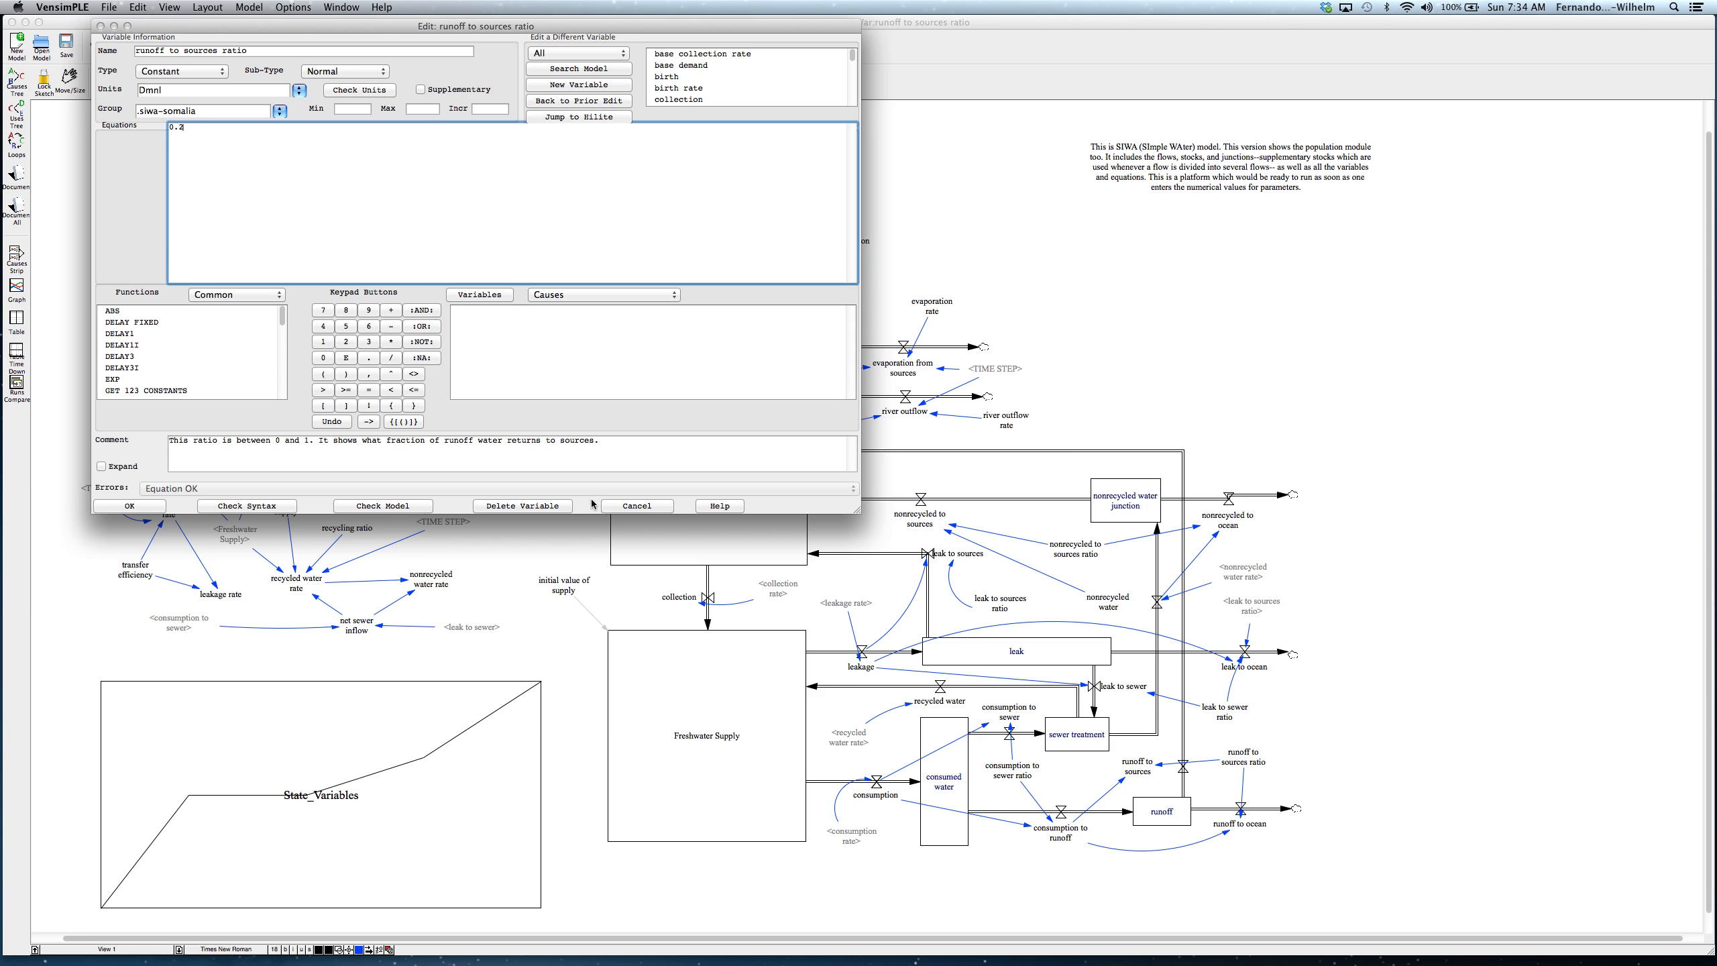
{"action": "left_click", "coordinate": [161, 508]}
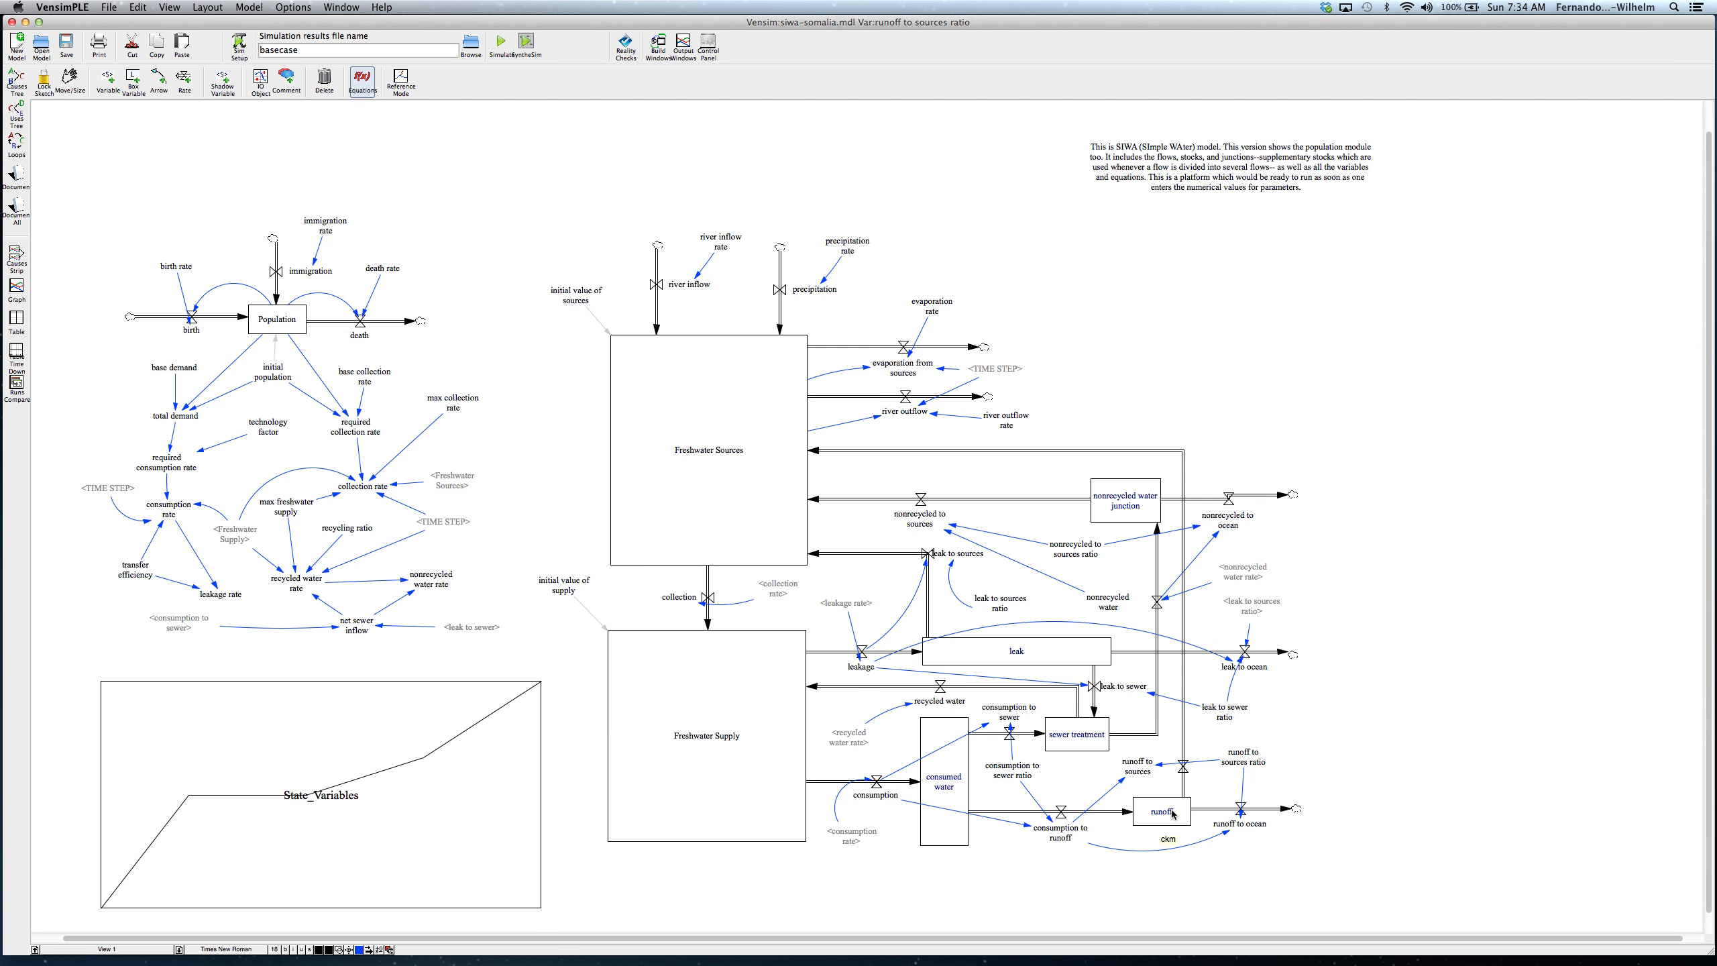
{"action": "left_click", "coordinate": [1007, 772]}
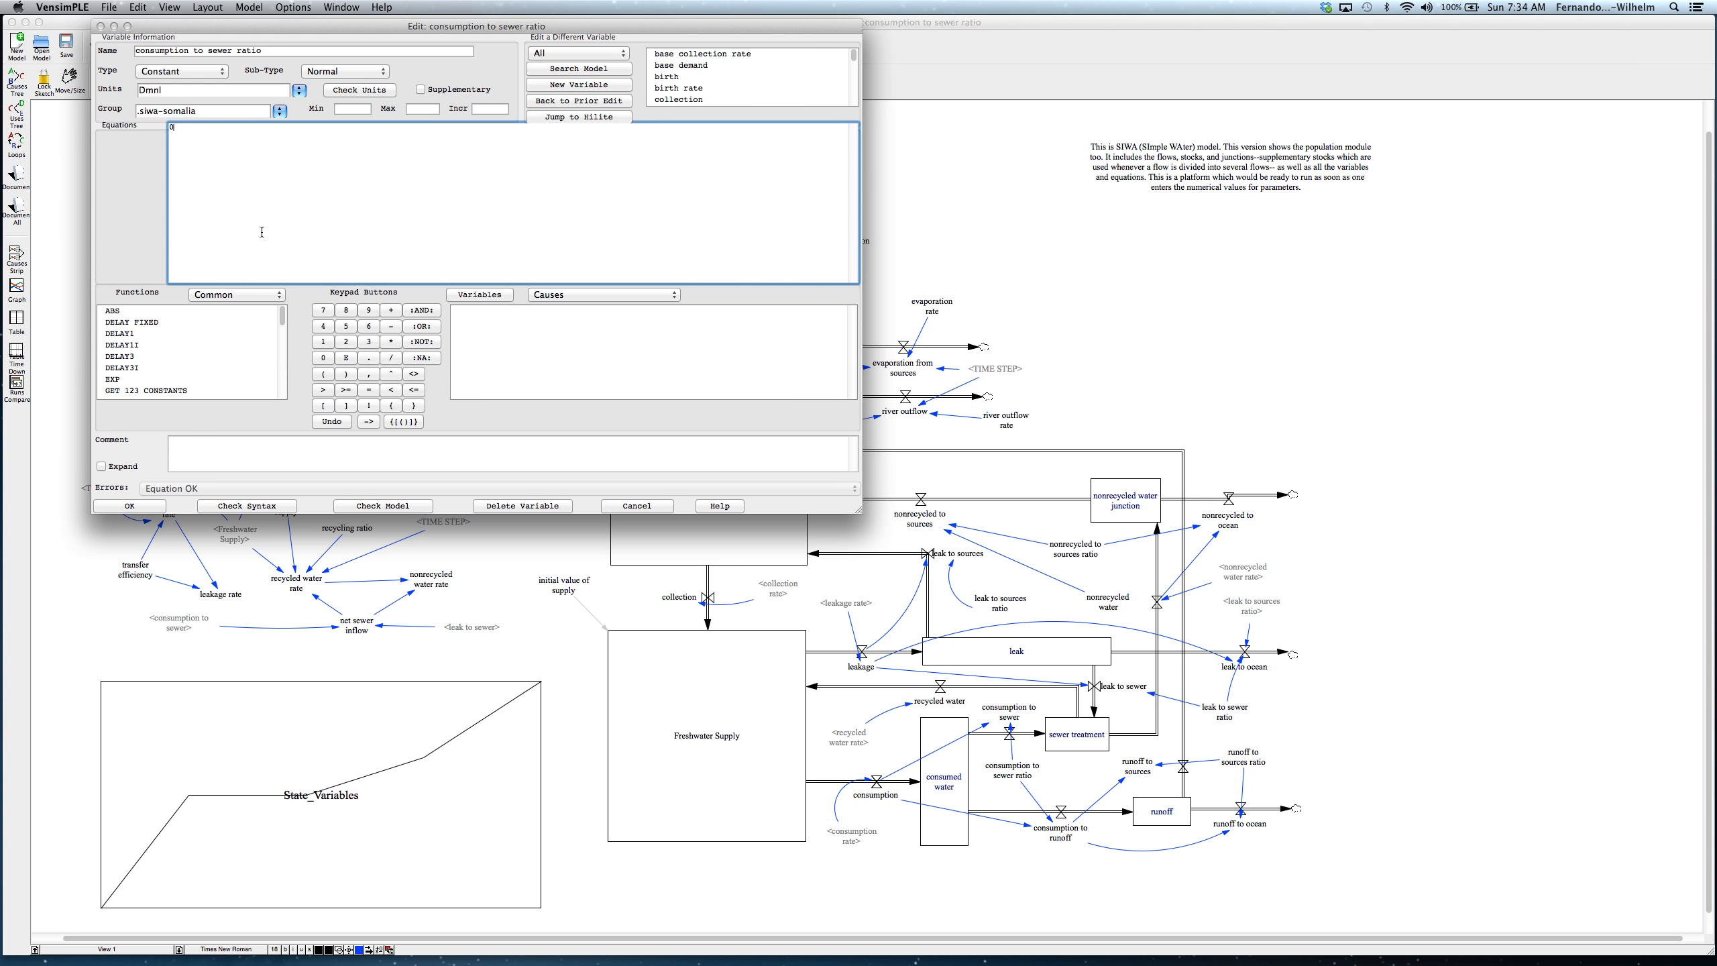
{"action": "left_click", "coordinate": [160, 507]}
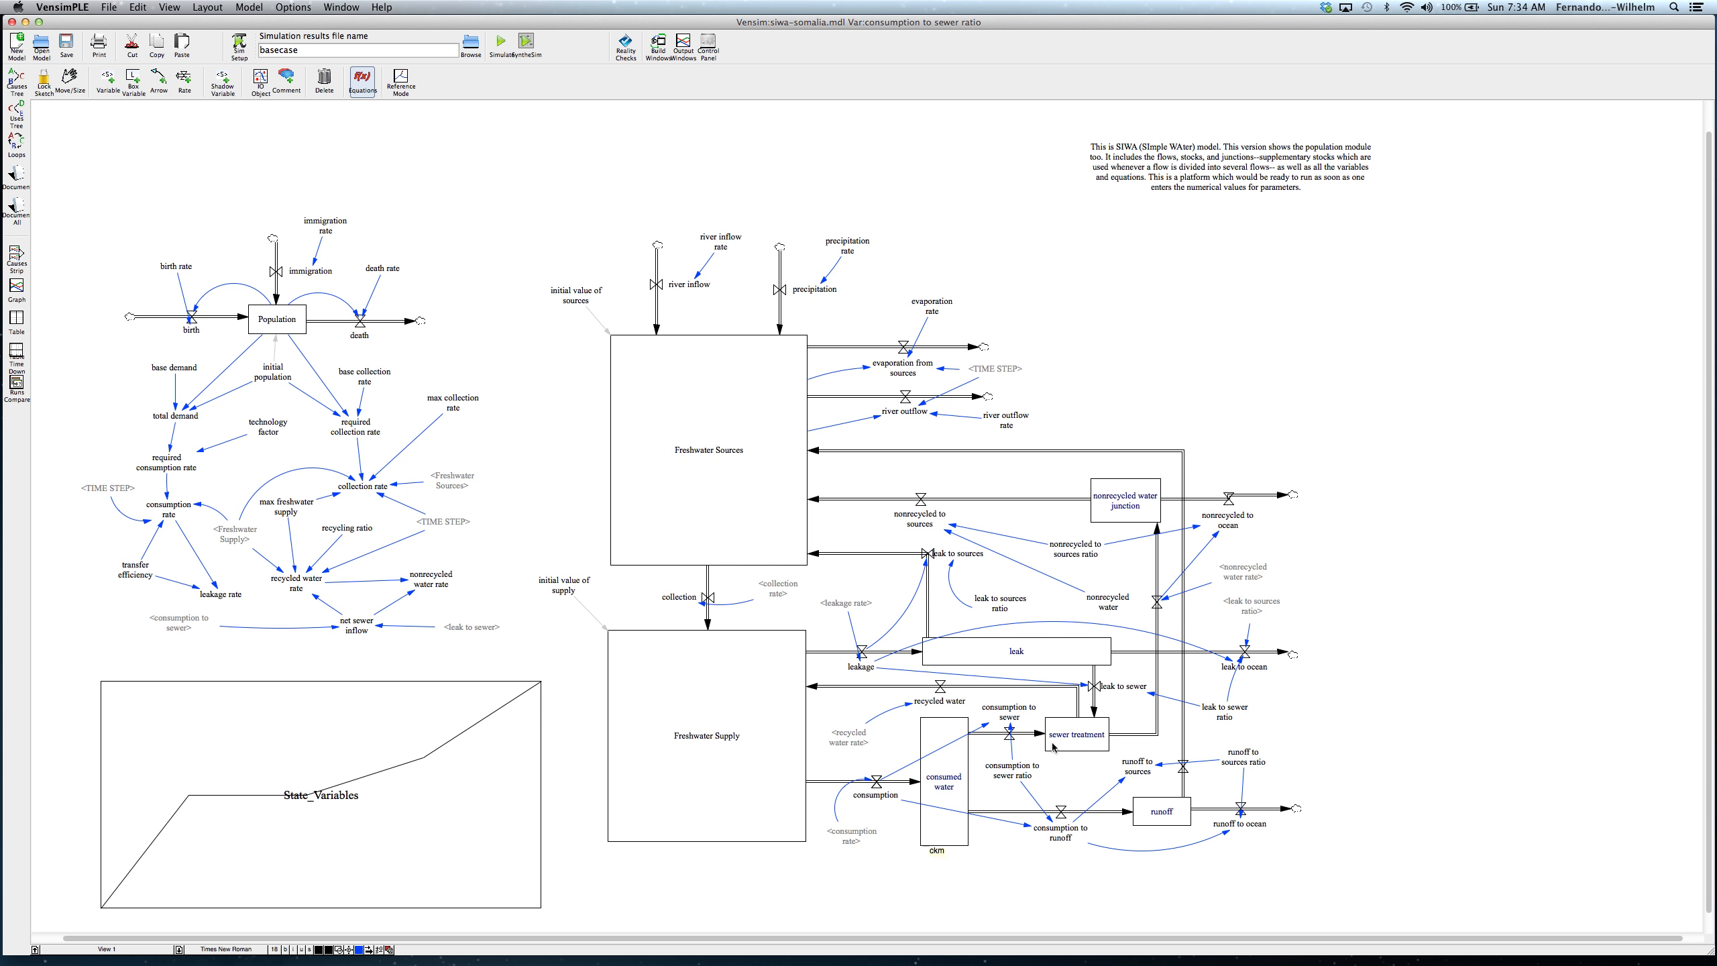
{"action": "mouse_move", "coordinate": [1048, 712]}
{"action": "left_click", "coordinate": [994, 602]}
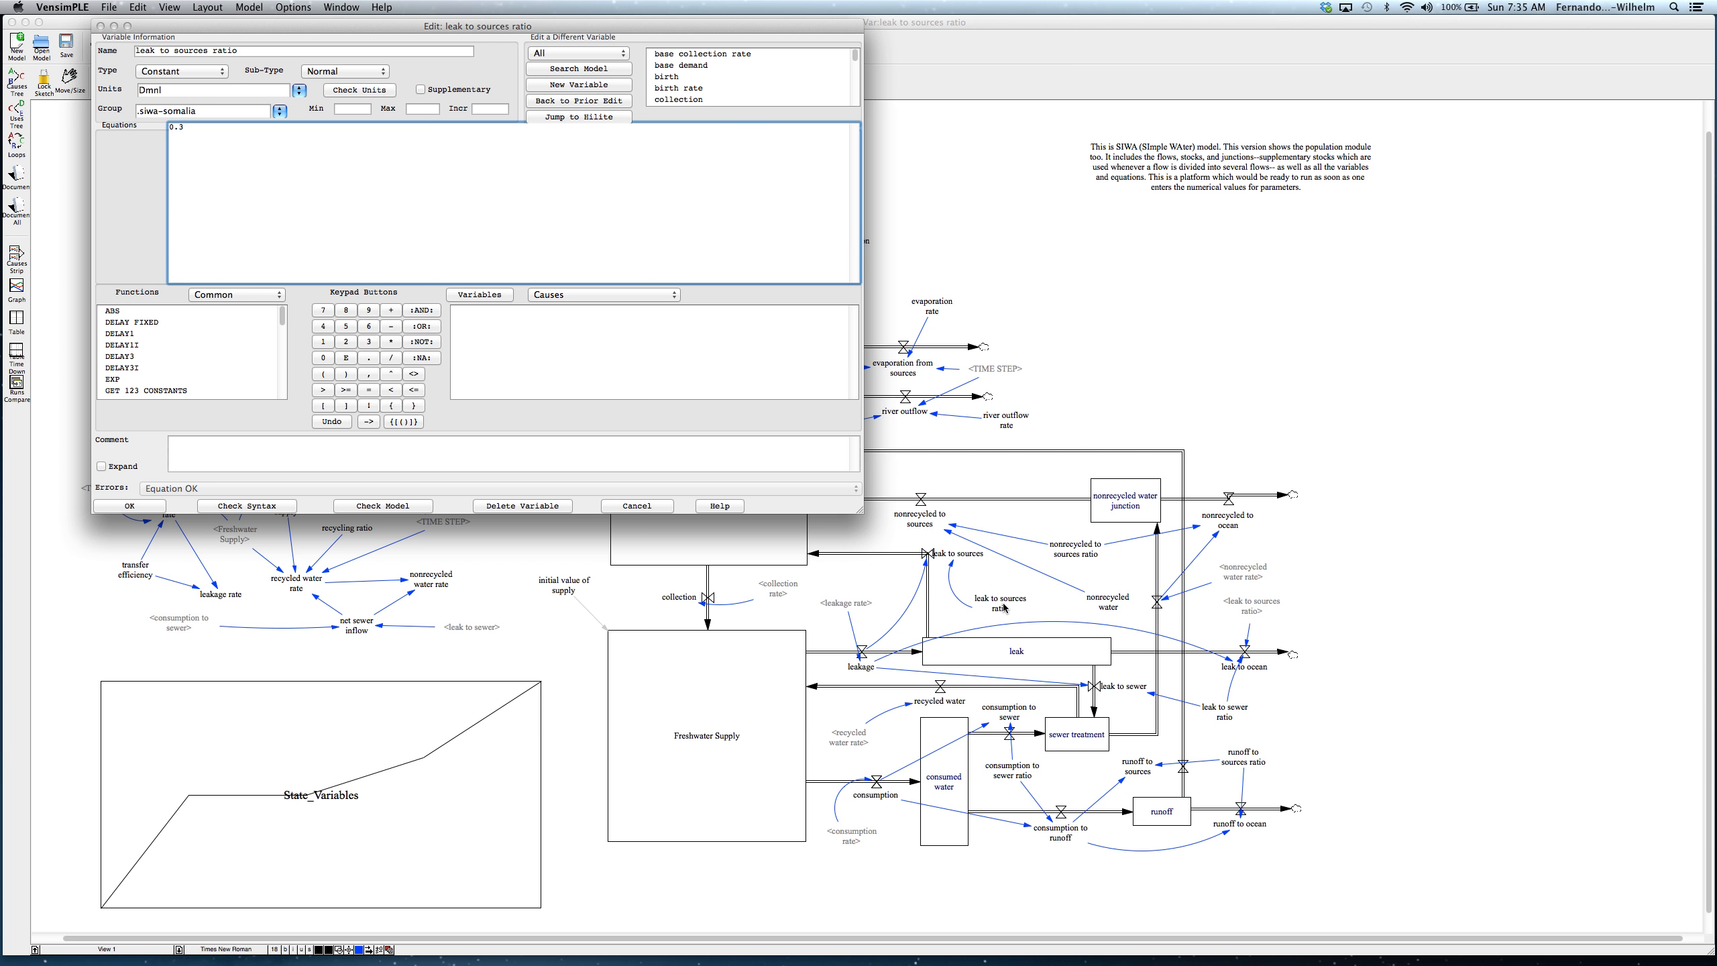
{"action": "left_click", "coordinate": [153, 505]}
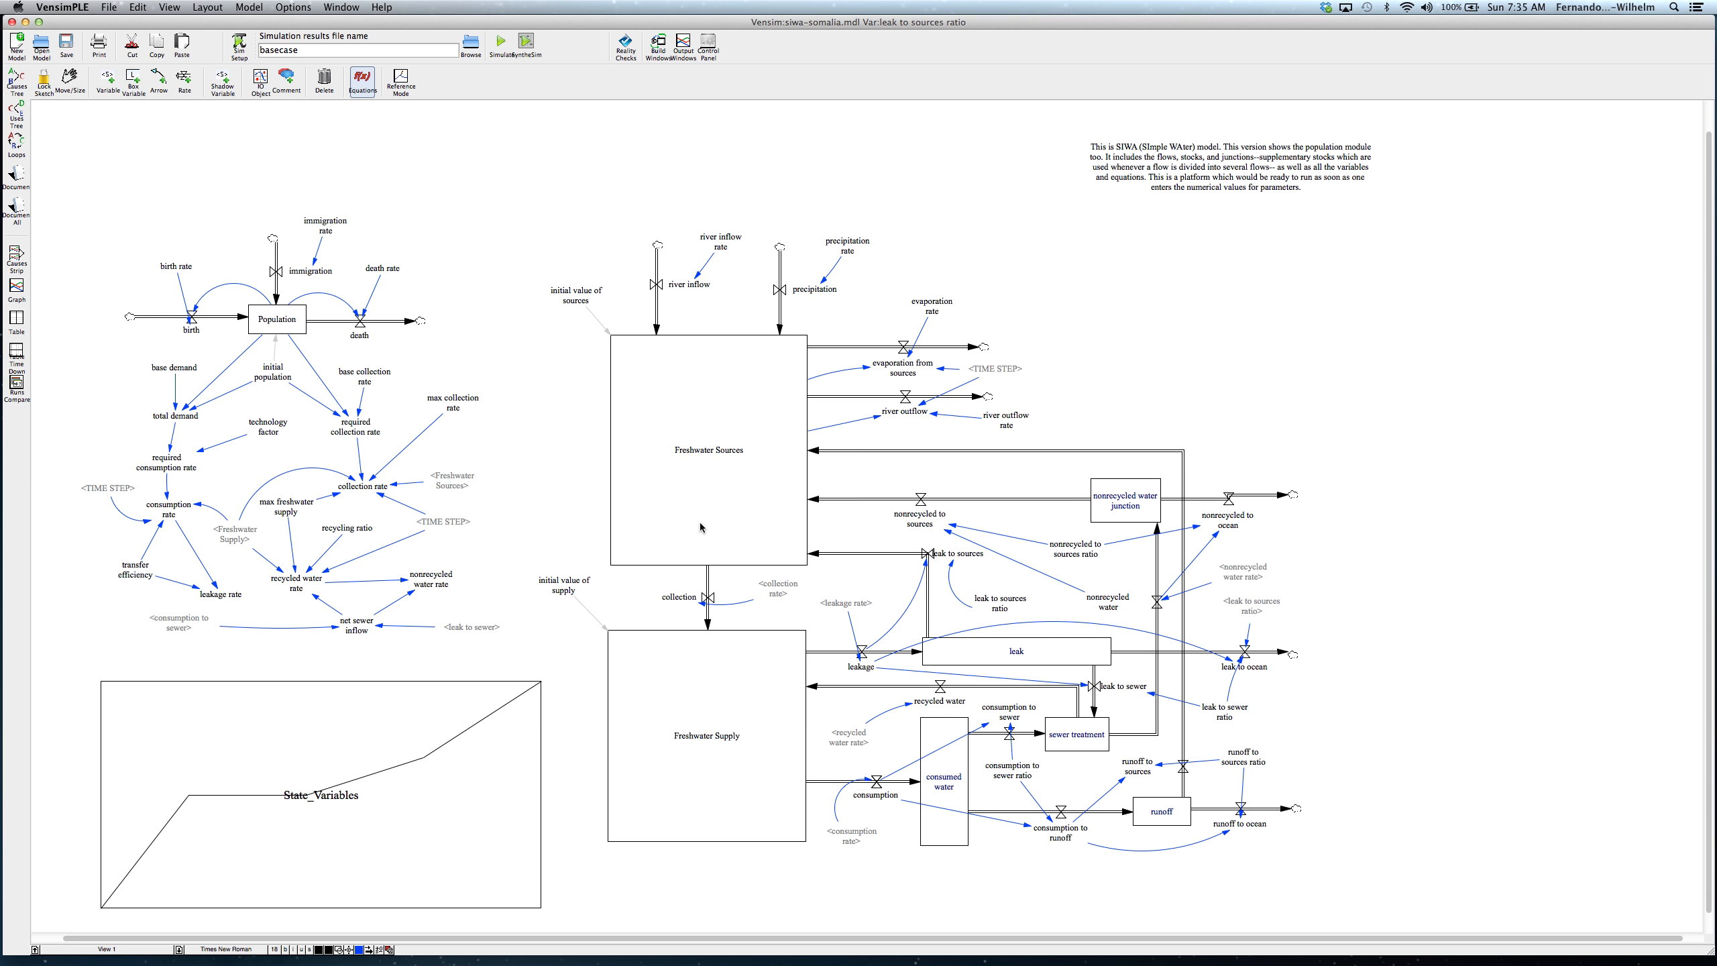
Step: Simulate the base case and start SyntheSim with its results going to a new dataset named "variable inputs"
{"action": "mouse_move", "coordinate": [580, 261]}
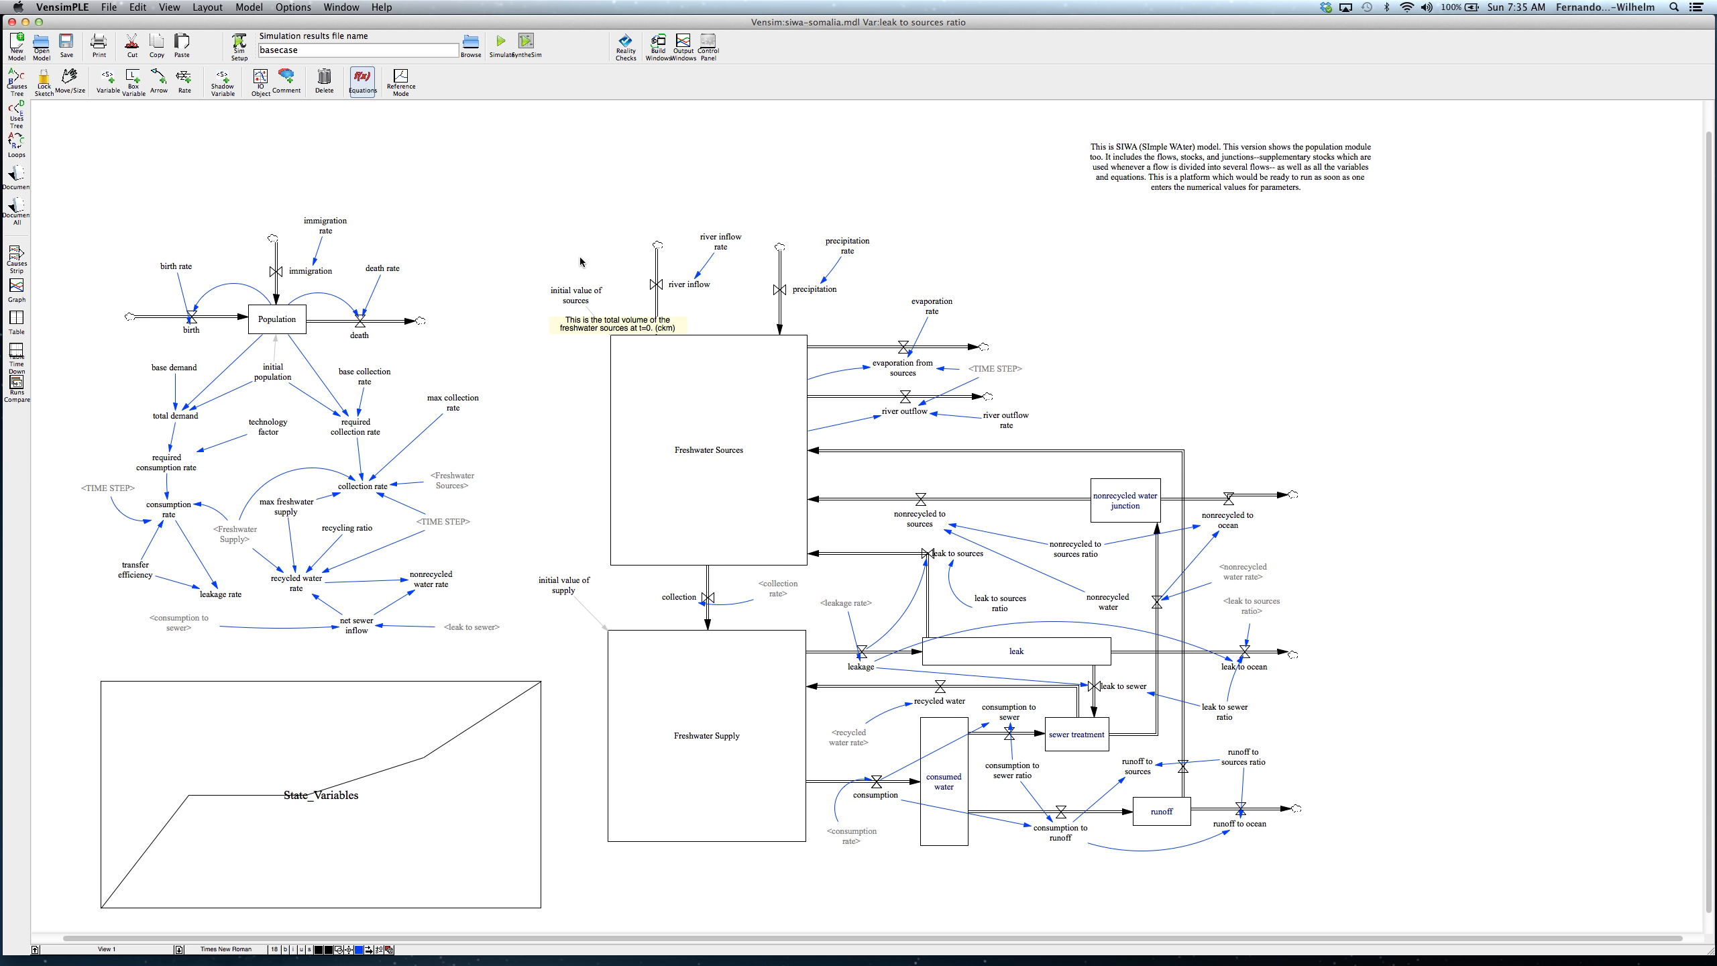
{"action": "left_click", "coordinate": [513, 57]}
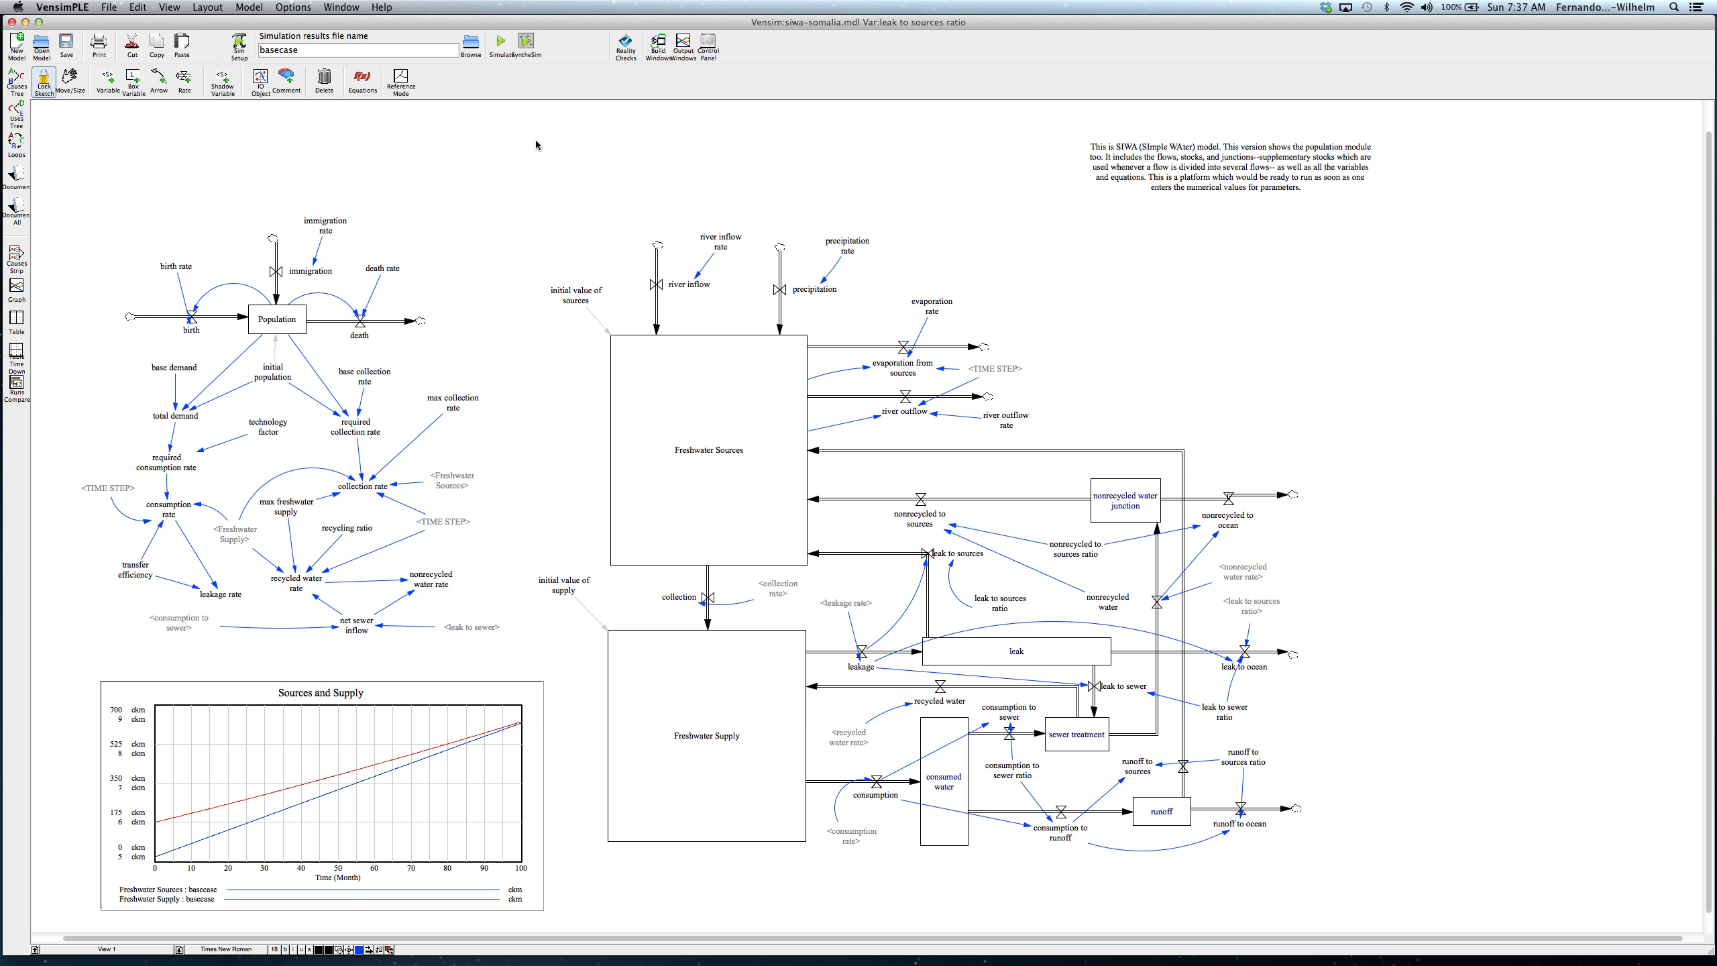
{"action": "left_click", "coordinate": [529, 48]}
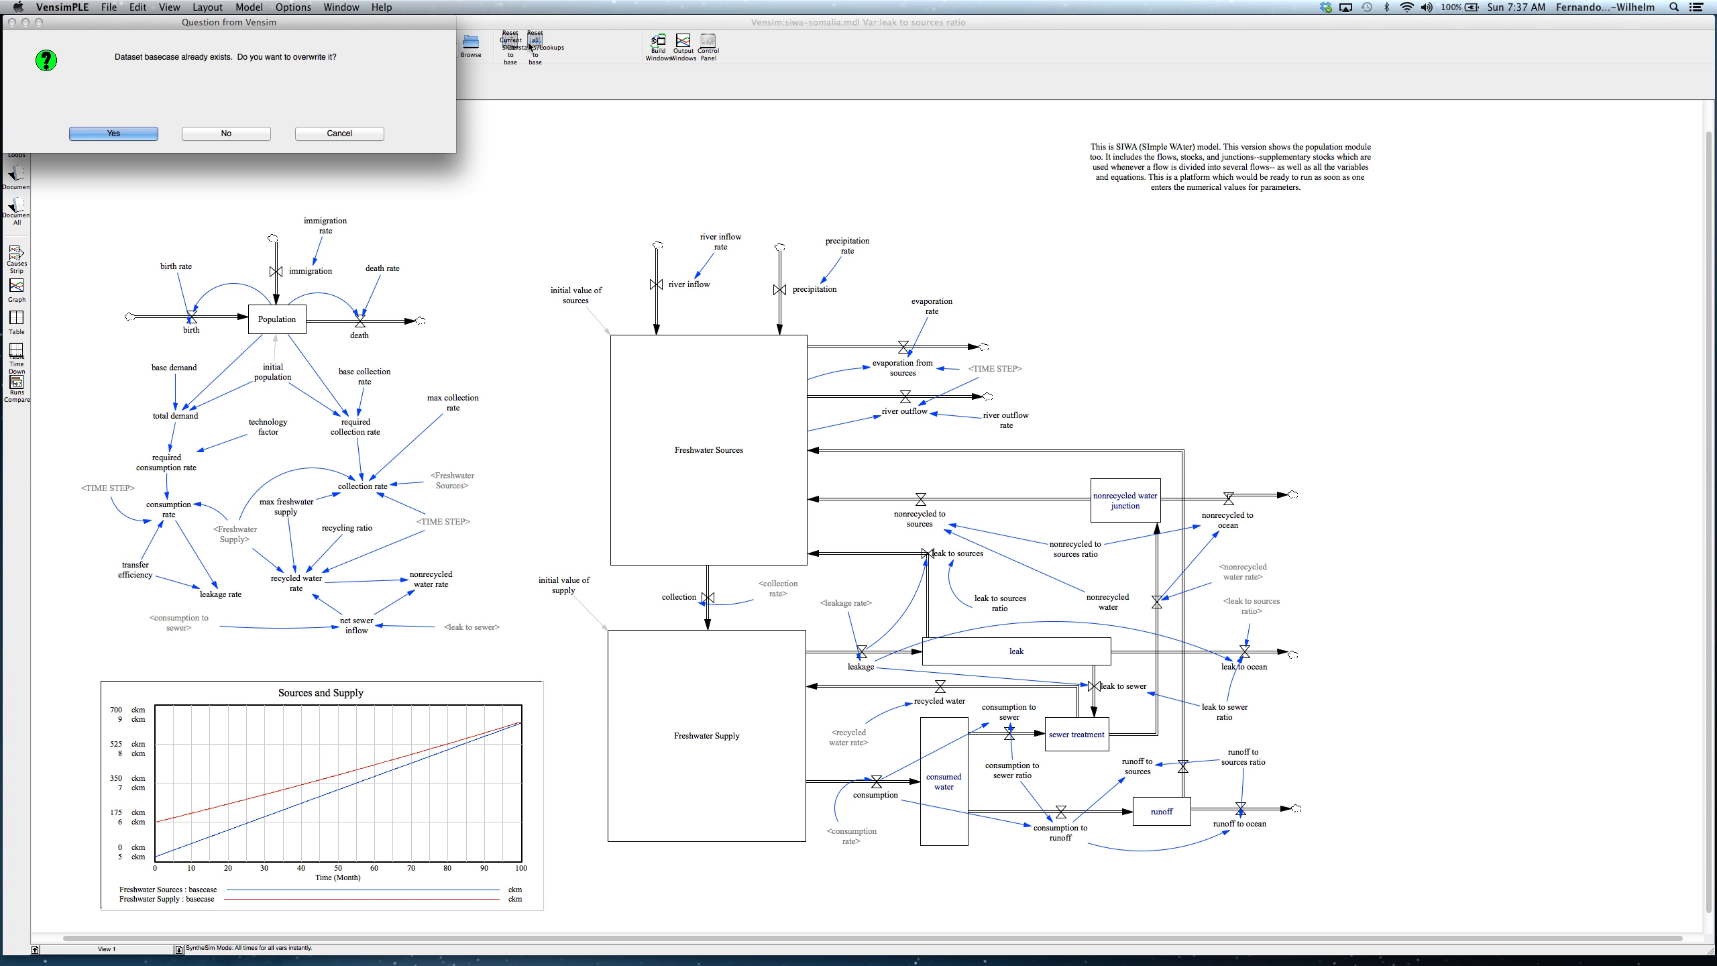
{"action": "left_click", "coordinate": [238, 139]}
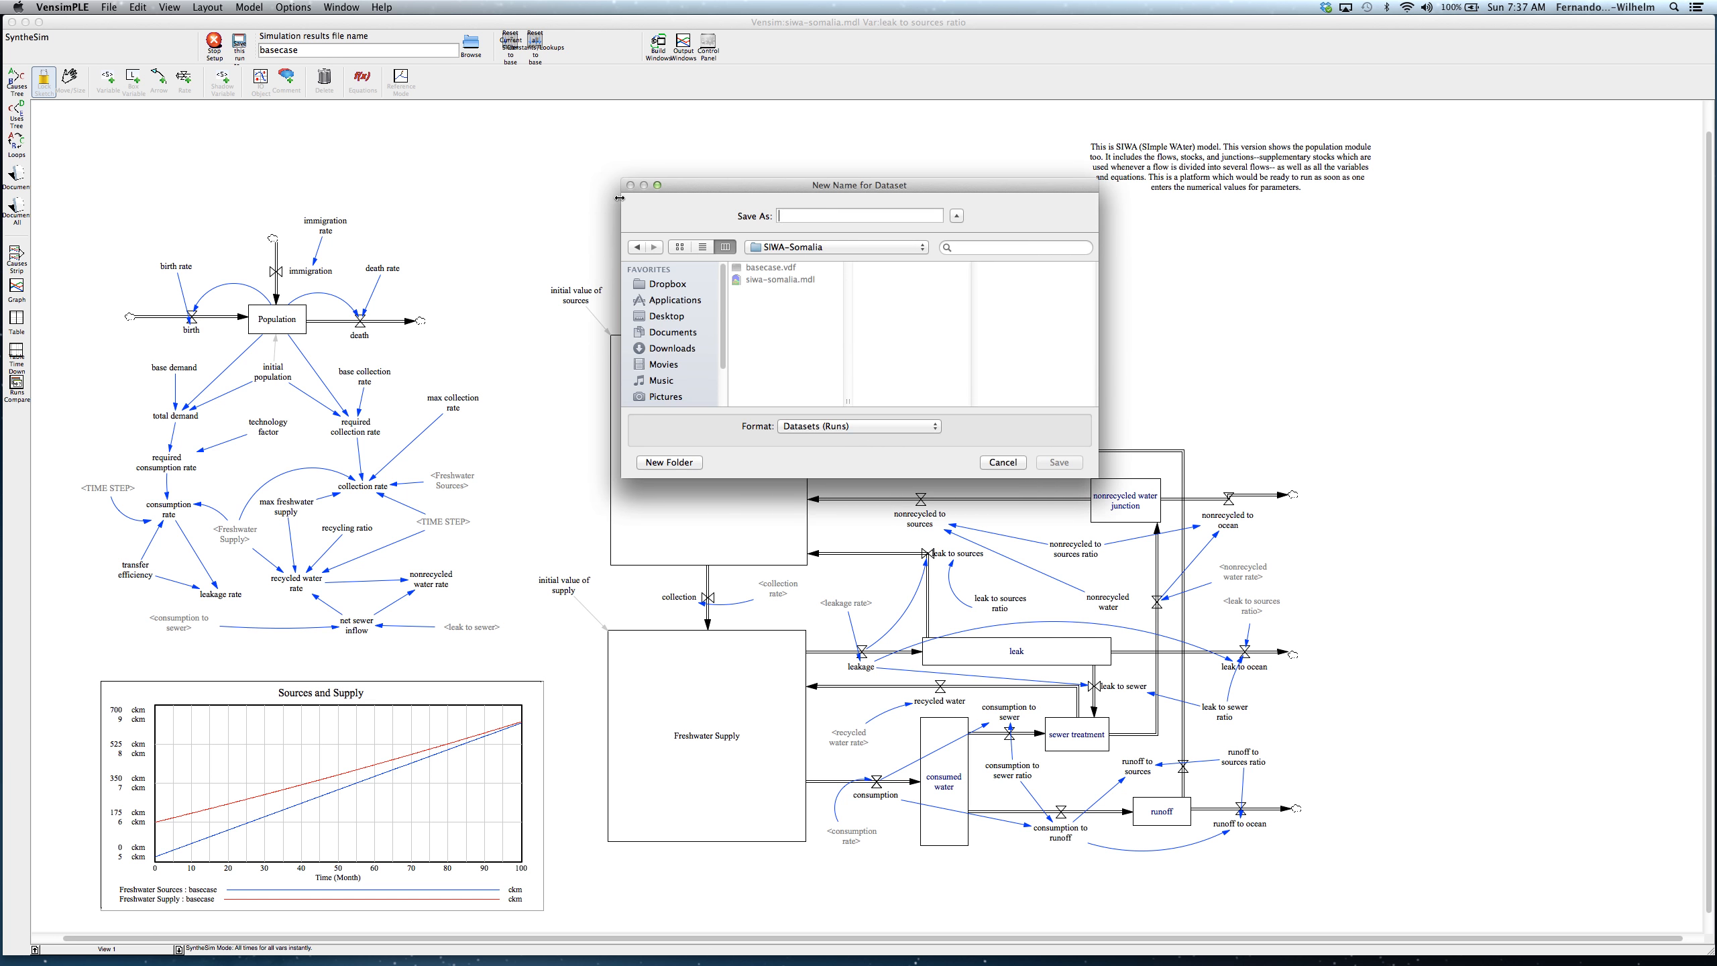
{"action": "type", "text": "variable inputs"}
{"action": "left_click", "coordinate": [1059, 463]}
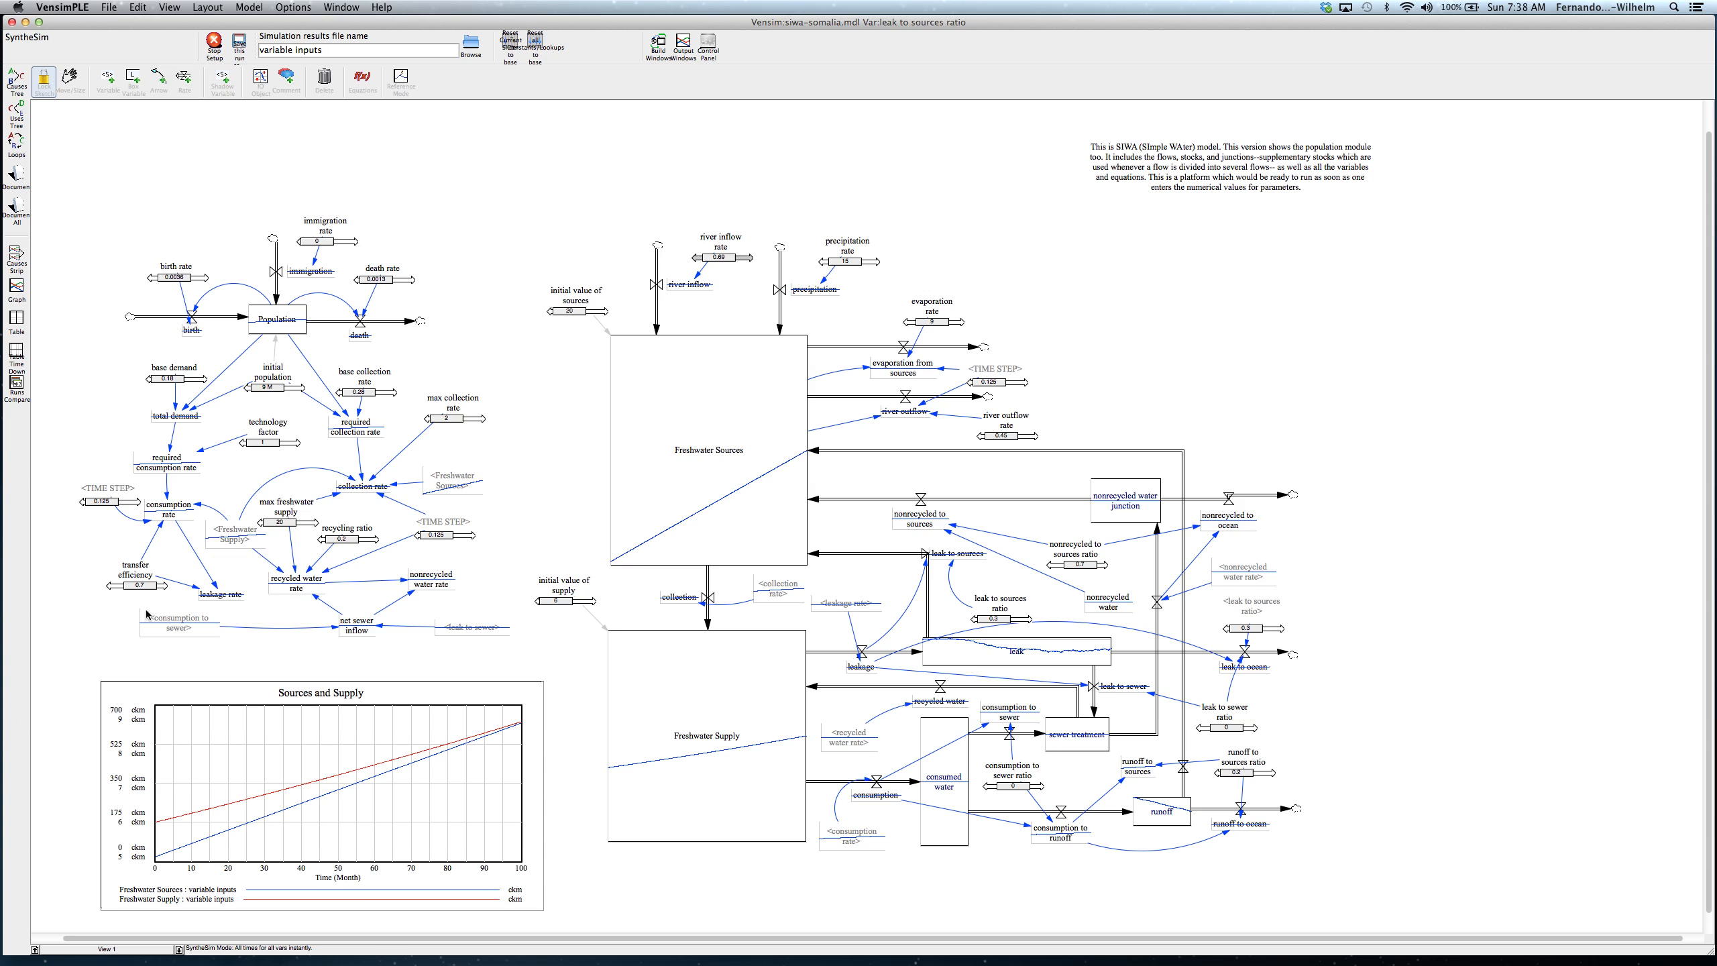
Step: Lower the transfer efficiency slightly in SyntheSim to test its effect on sources and supply, and stop SyntheSim
{"action": "left_click_drag", "start_coordinate": [142, 588], "coordinate": [150, 589]}
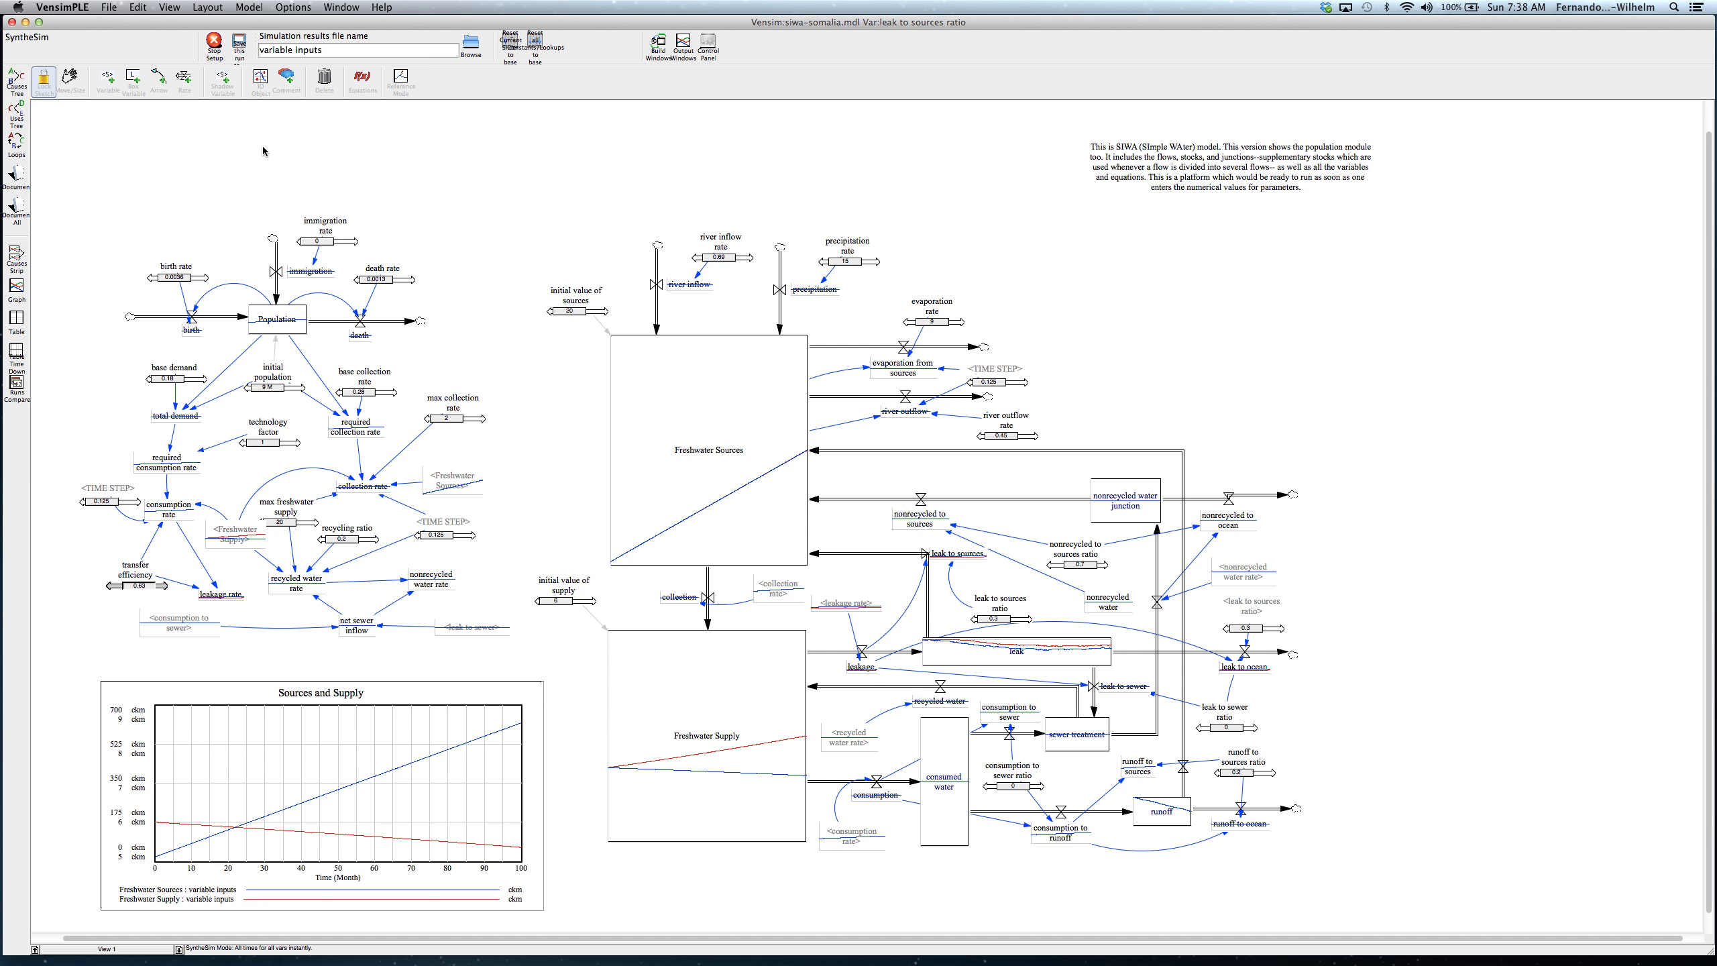
{"action": "left_click", "coordinate": [214, 44]}
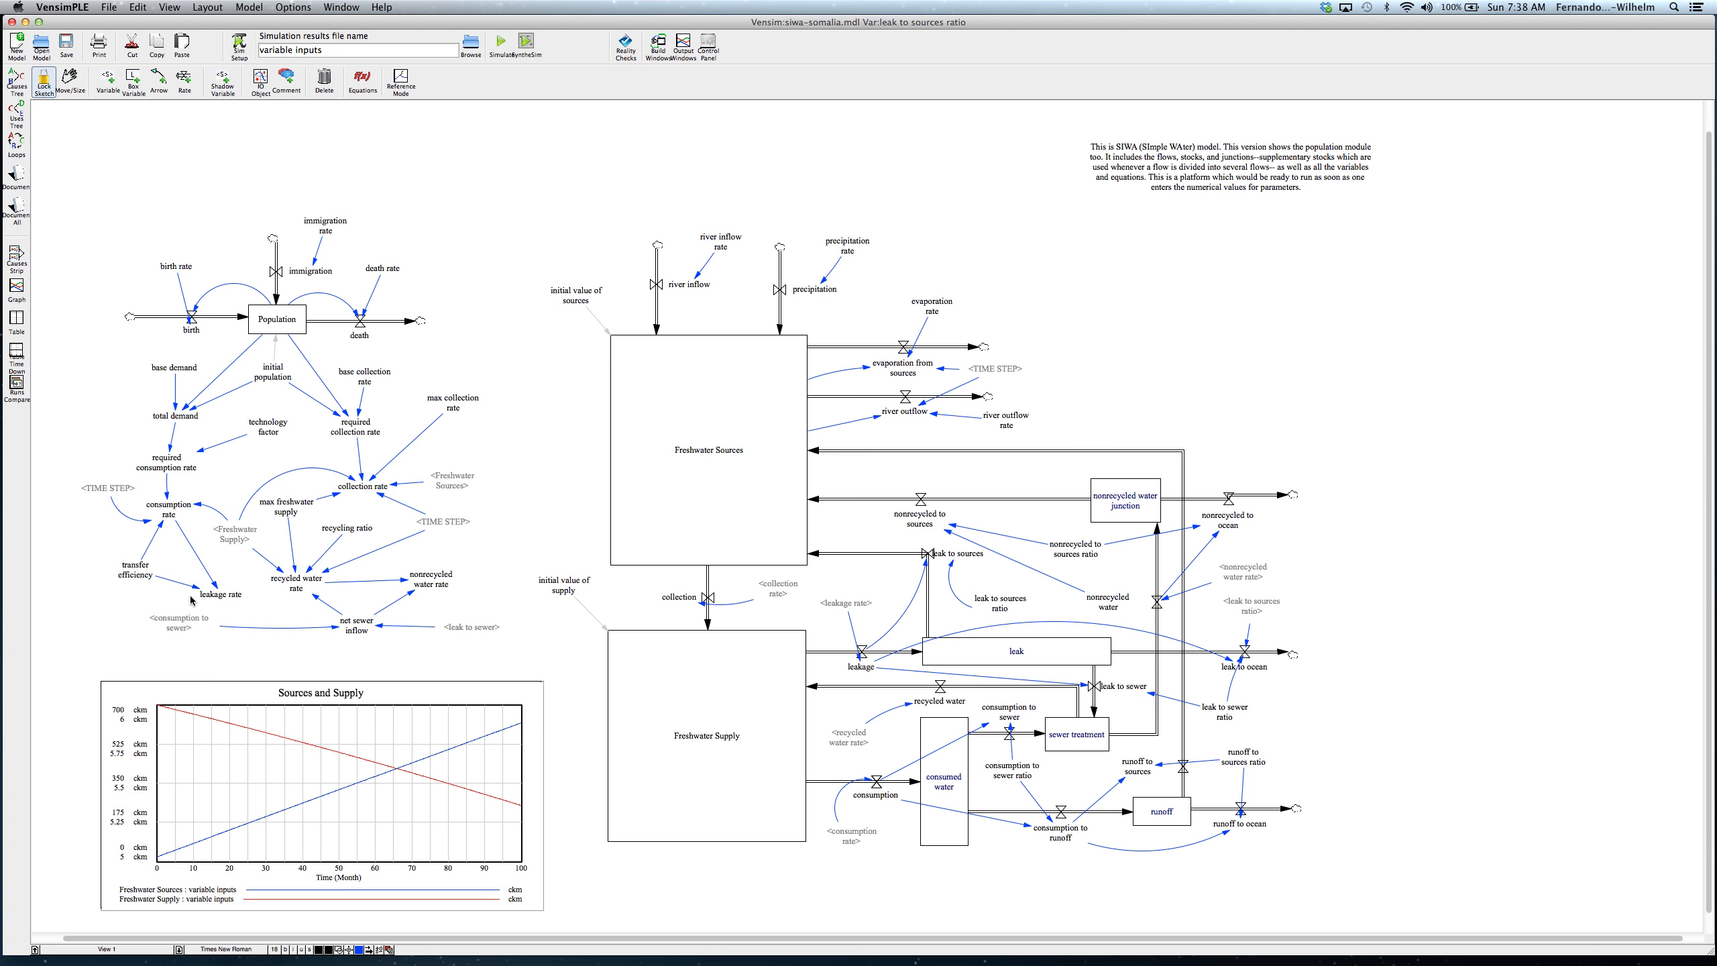
Step: Check the equation value of the transfer efficiency constant in the population module
{"action": "left_click", "coordinate": [363, 77]}
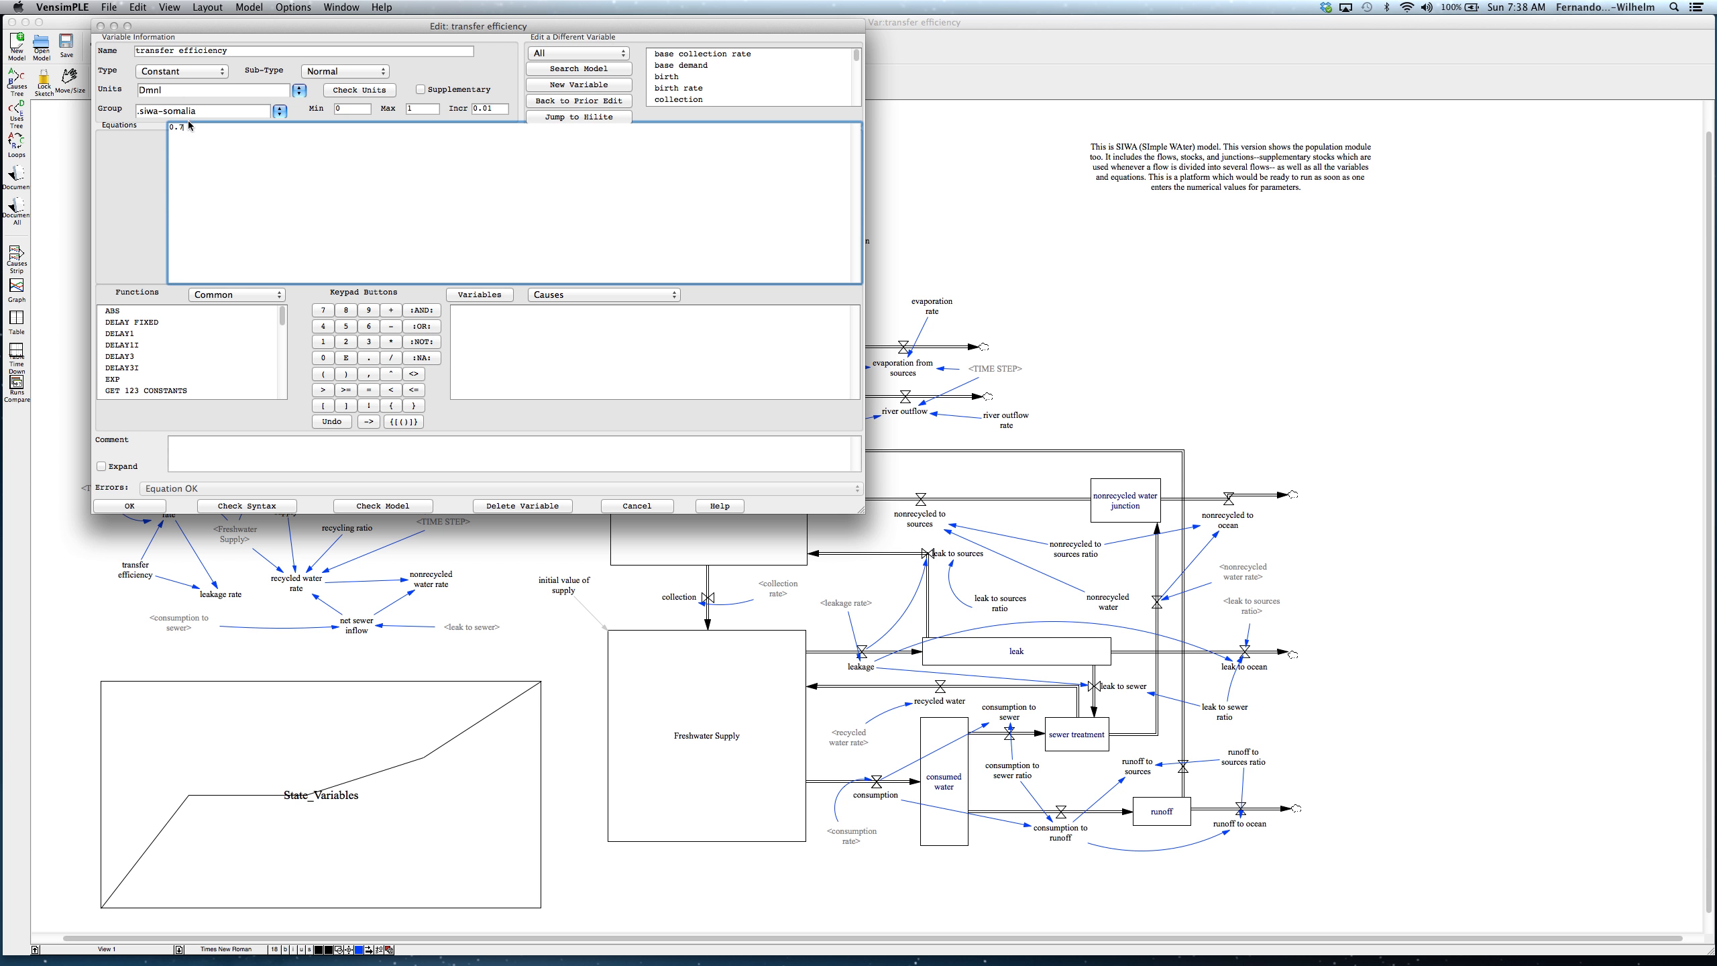
{"action": "key", "text": "BackSpace"}
{"action": "left_click", "coordinate": [155, 509]}
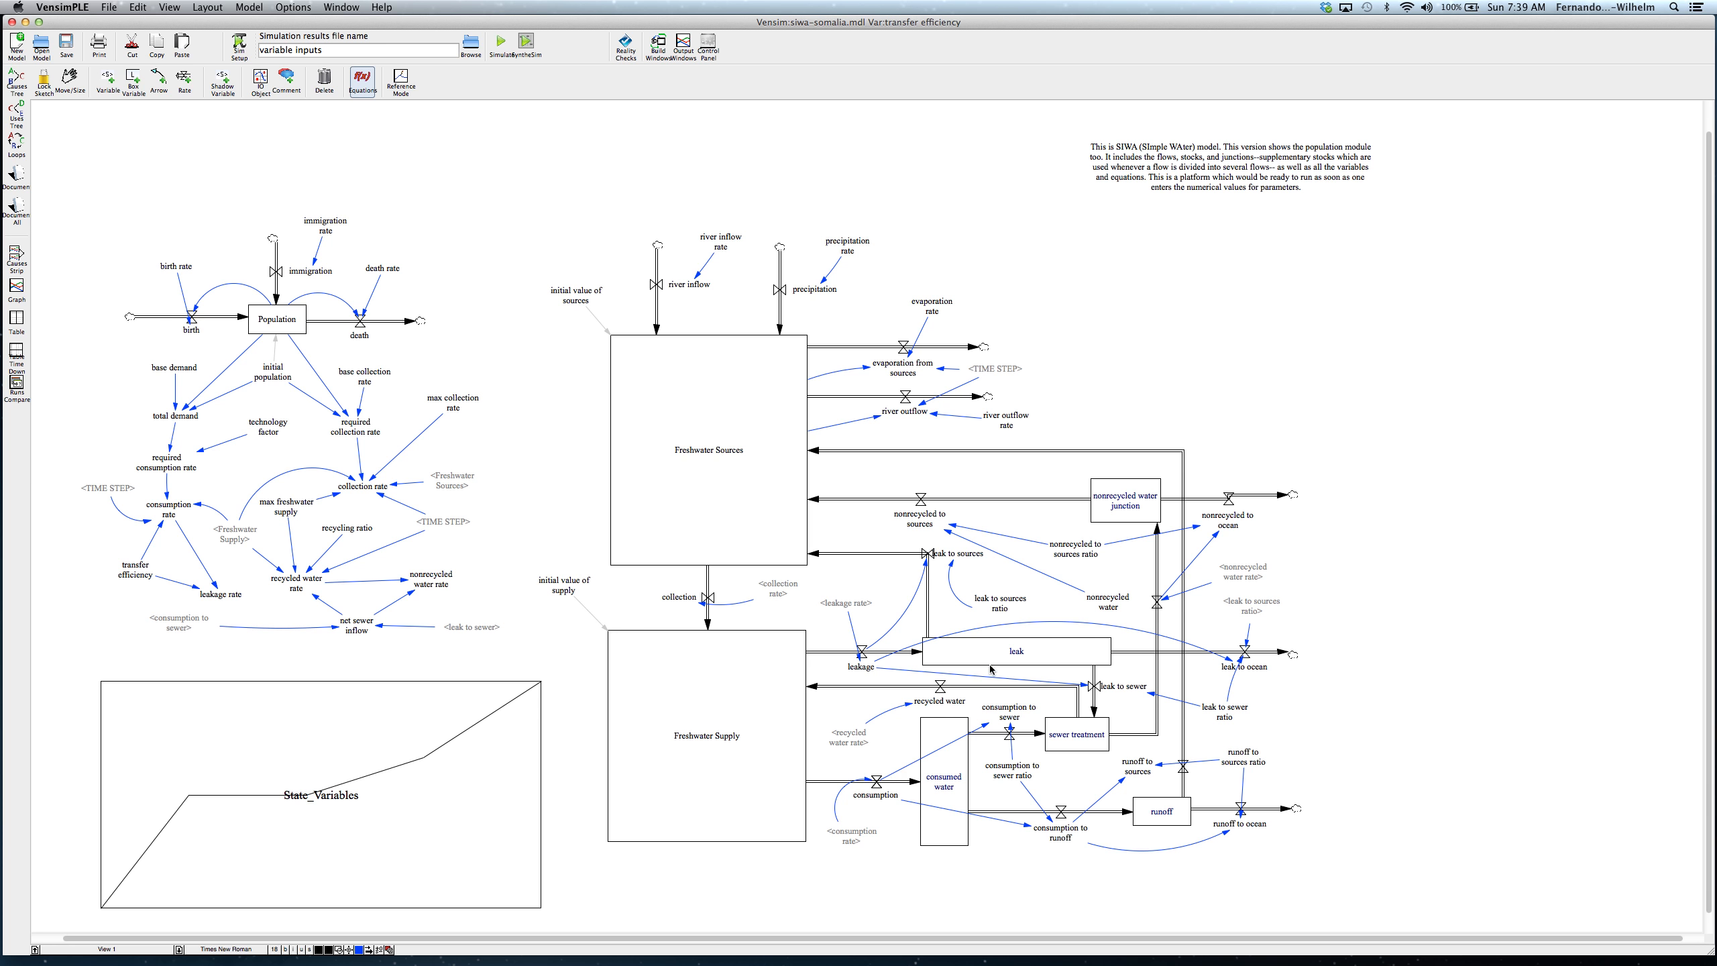
{"action": "left_click", "coordinate": [139, 573]}
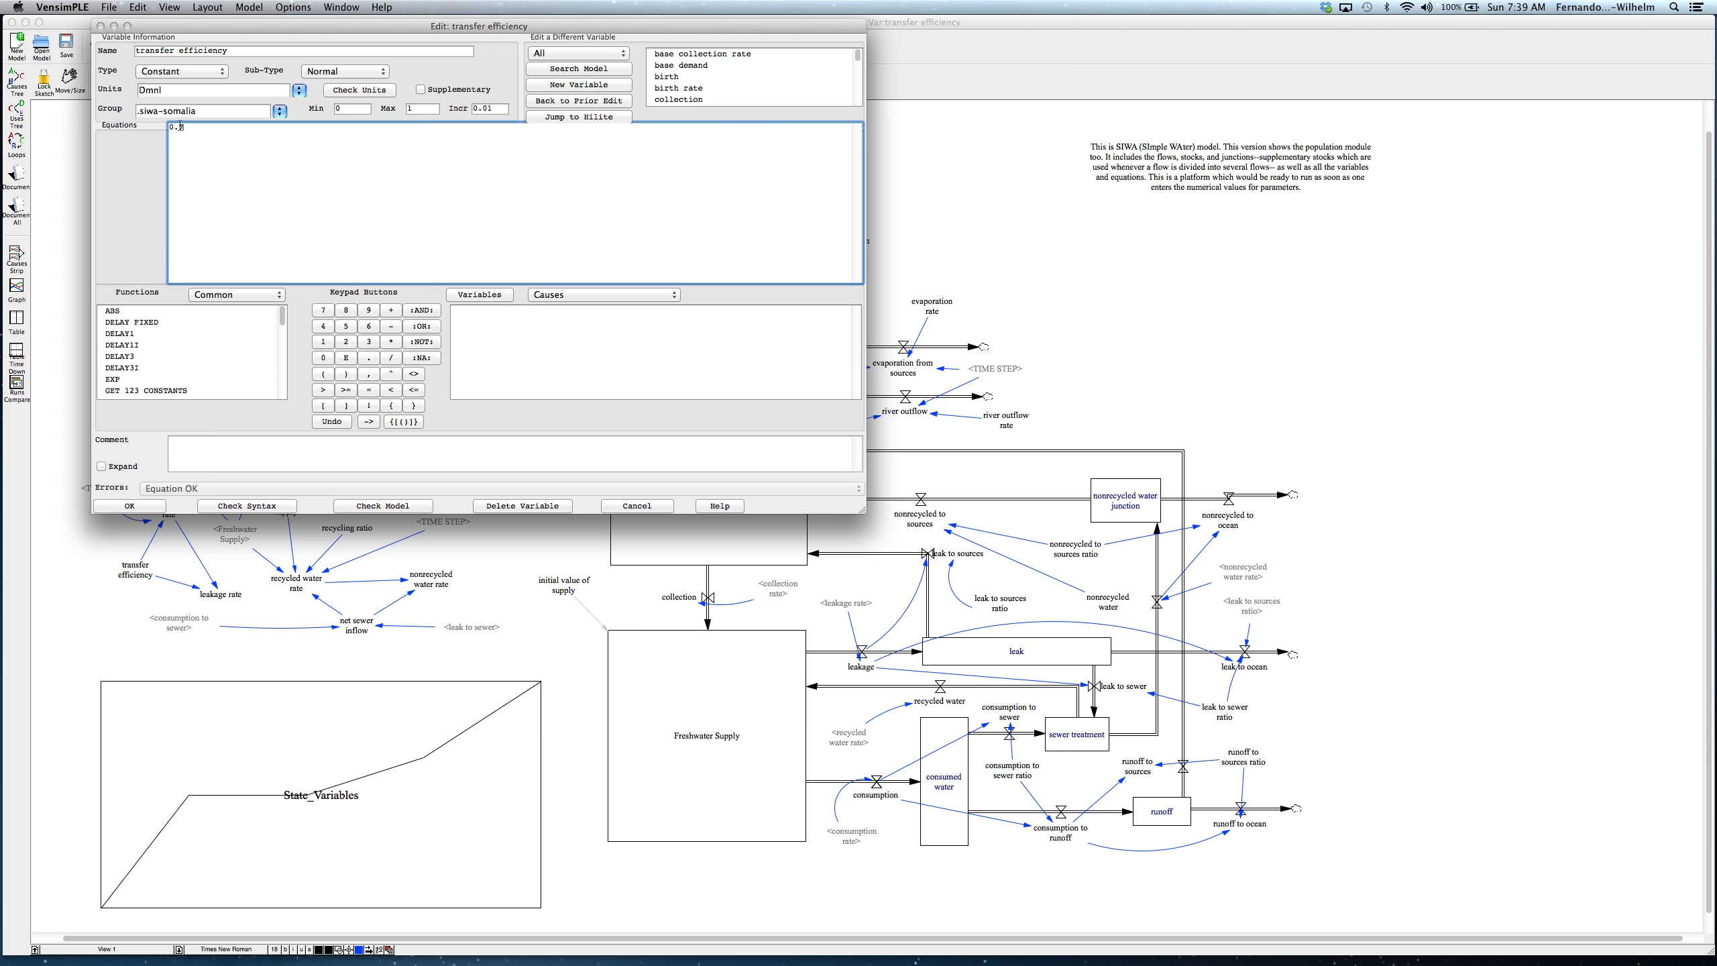
{"action": "left_click", "coordinate": [130, 505]}
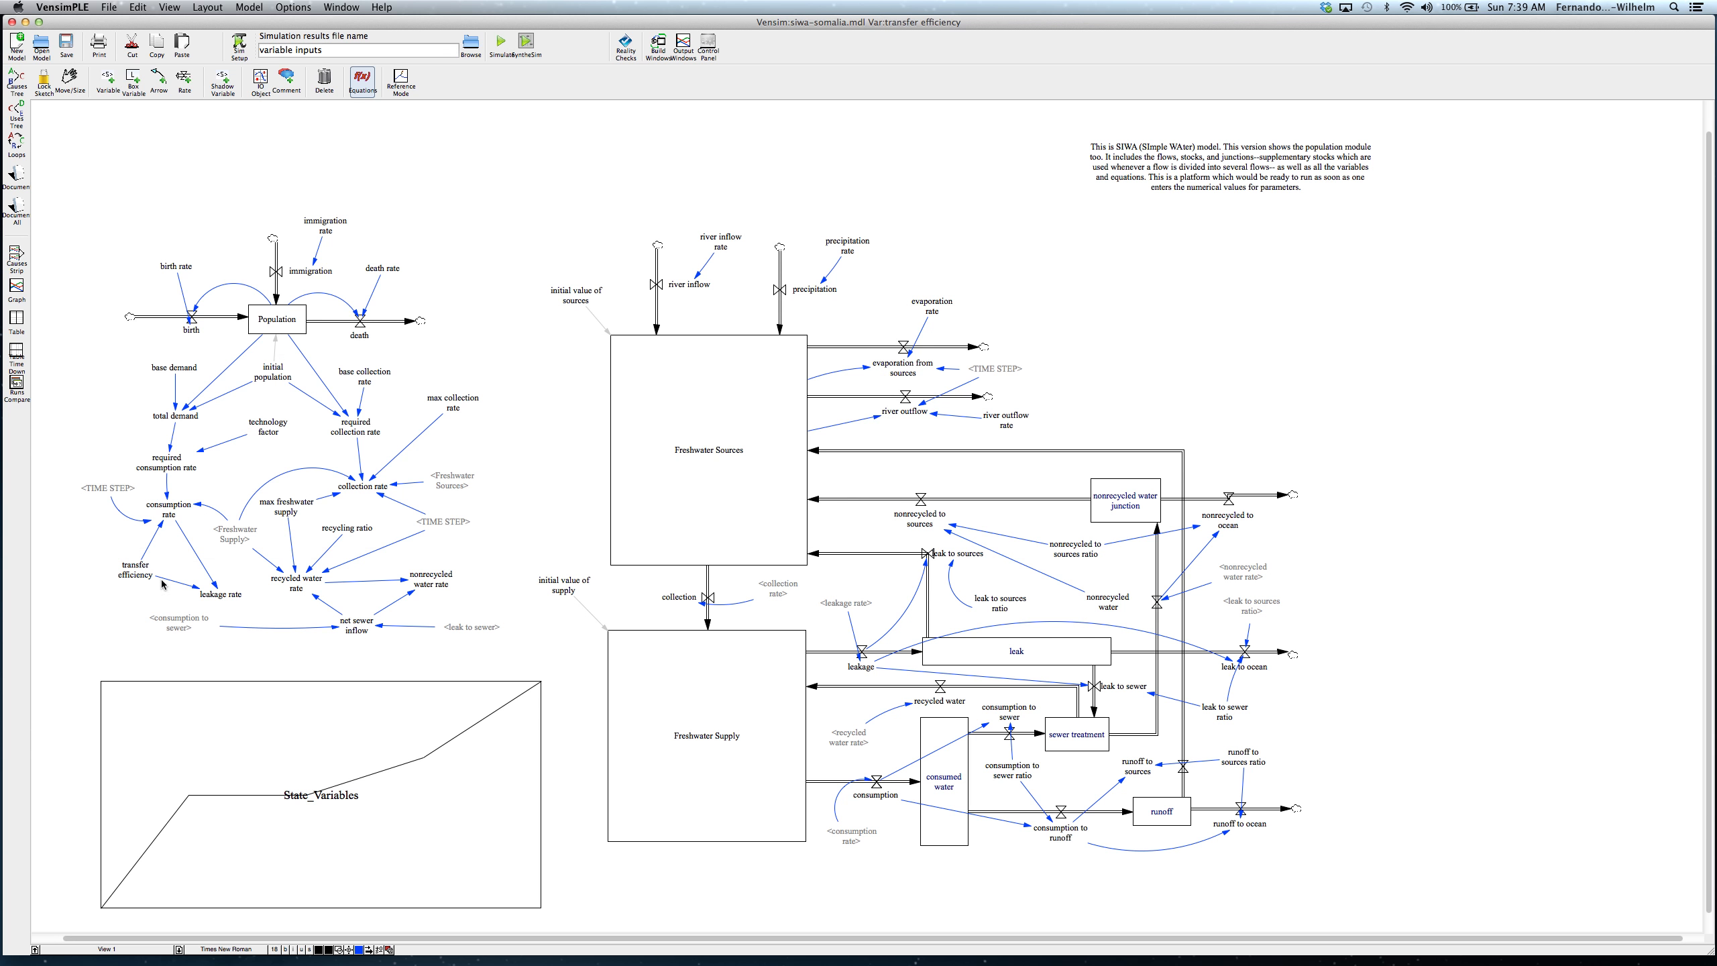
{"action": "left_click", "coordinate": [136, 571]}
{"action": "left_click", "coordinate": [198, 380]}
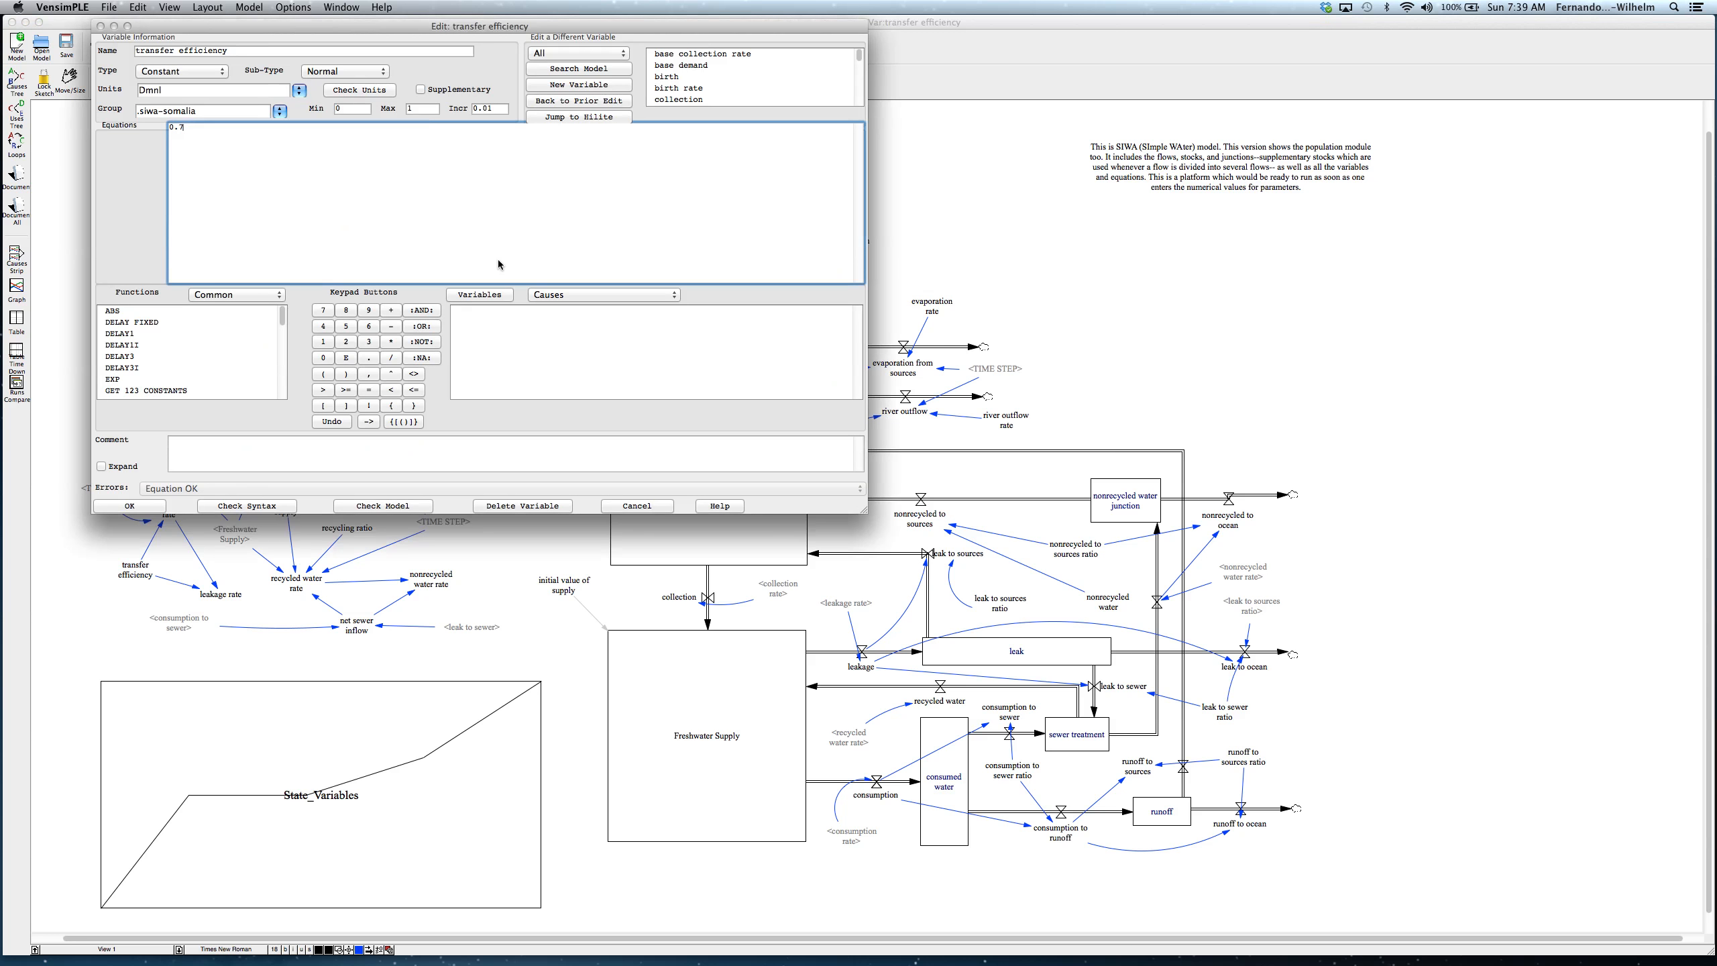
{"action": "left_click", "coordinate": [147, 508]}
{"action": "left_click", "coordinate": [501, 45]}
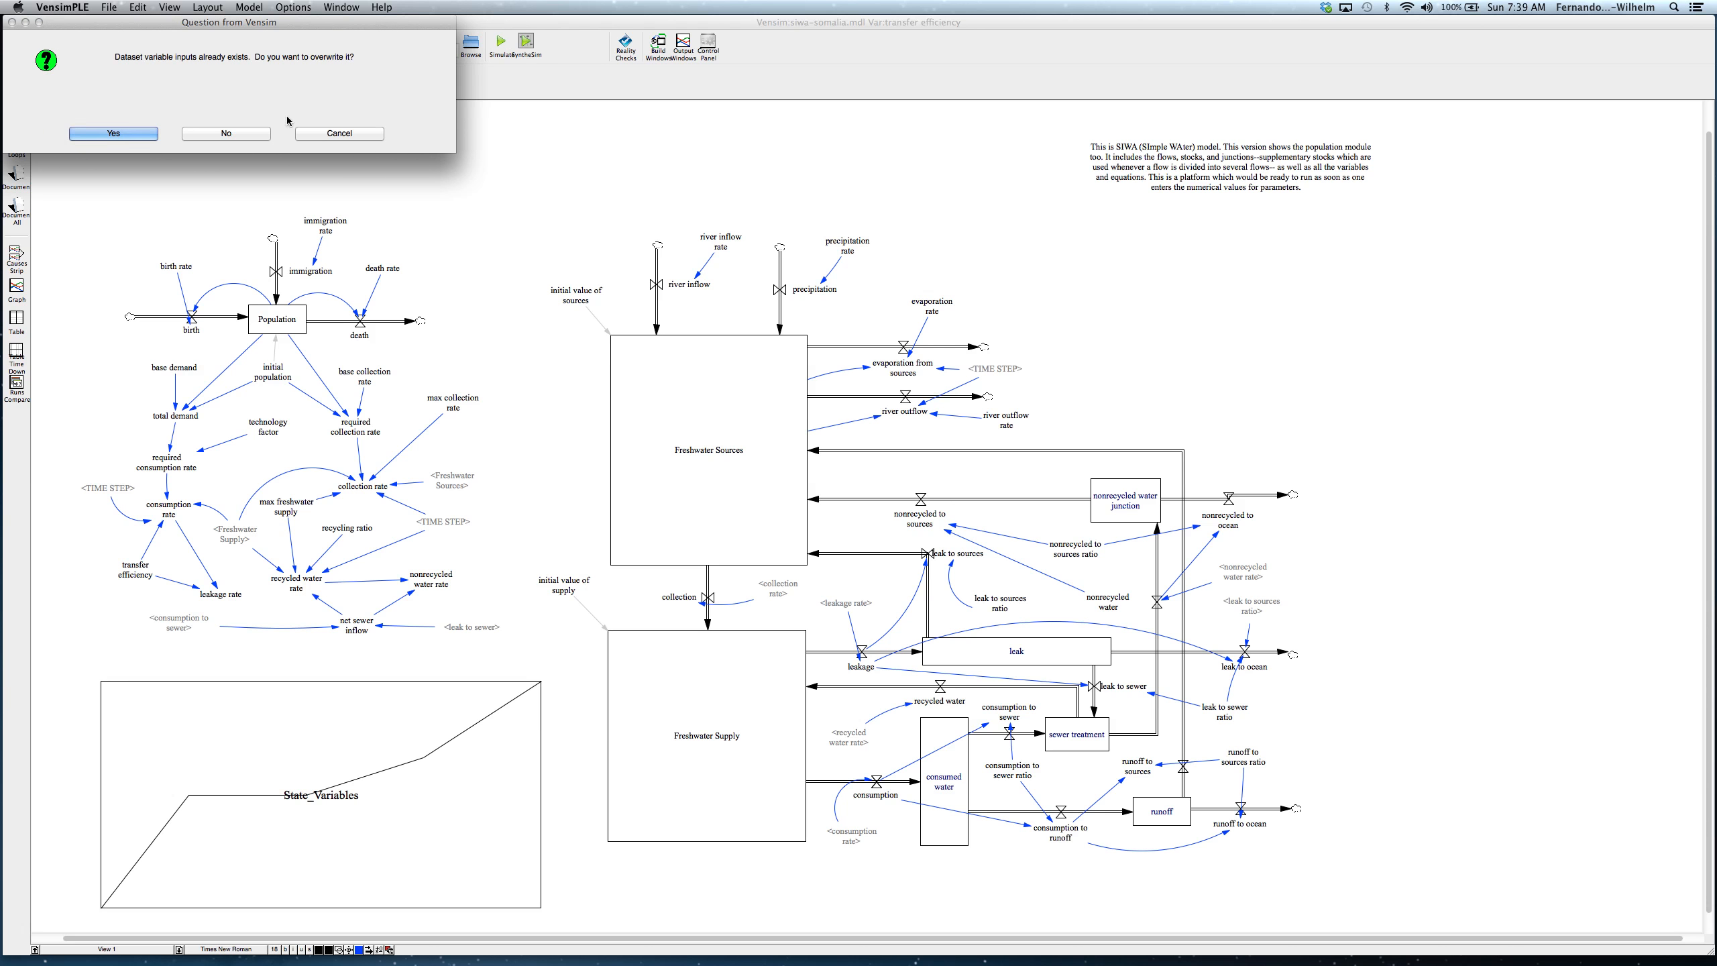
{"action": "left_click", "coordinate": [212, 132]}
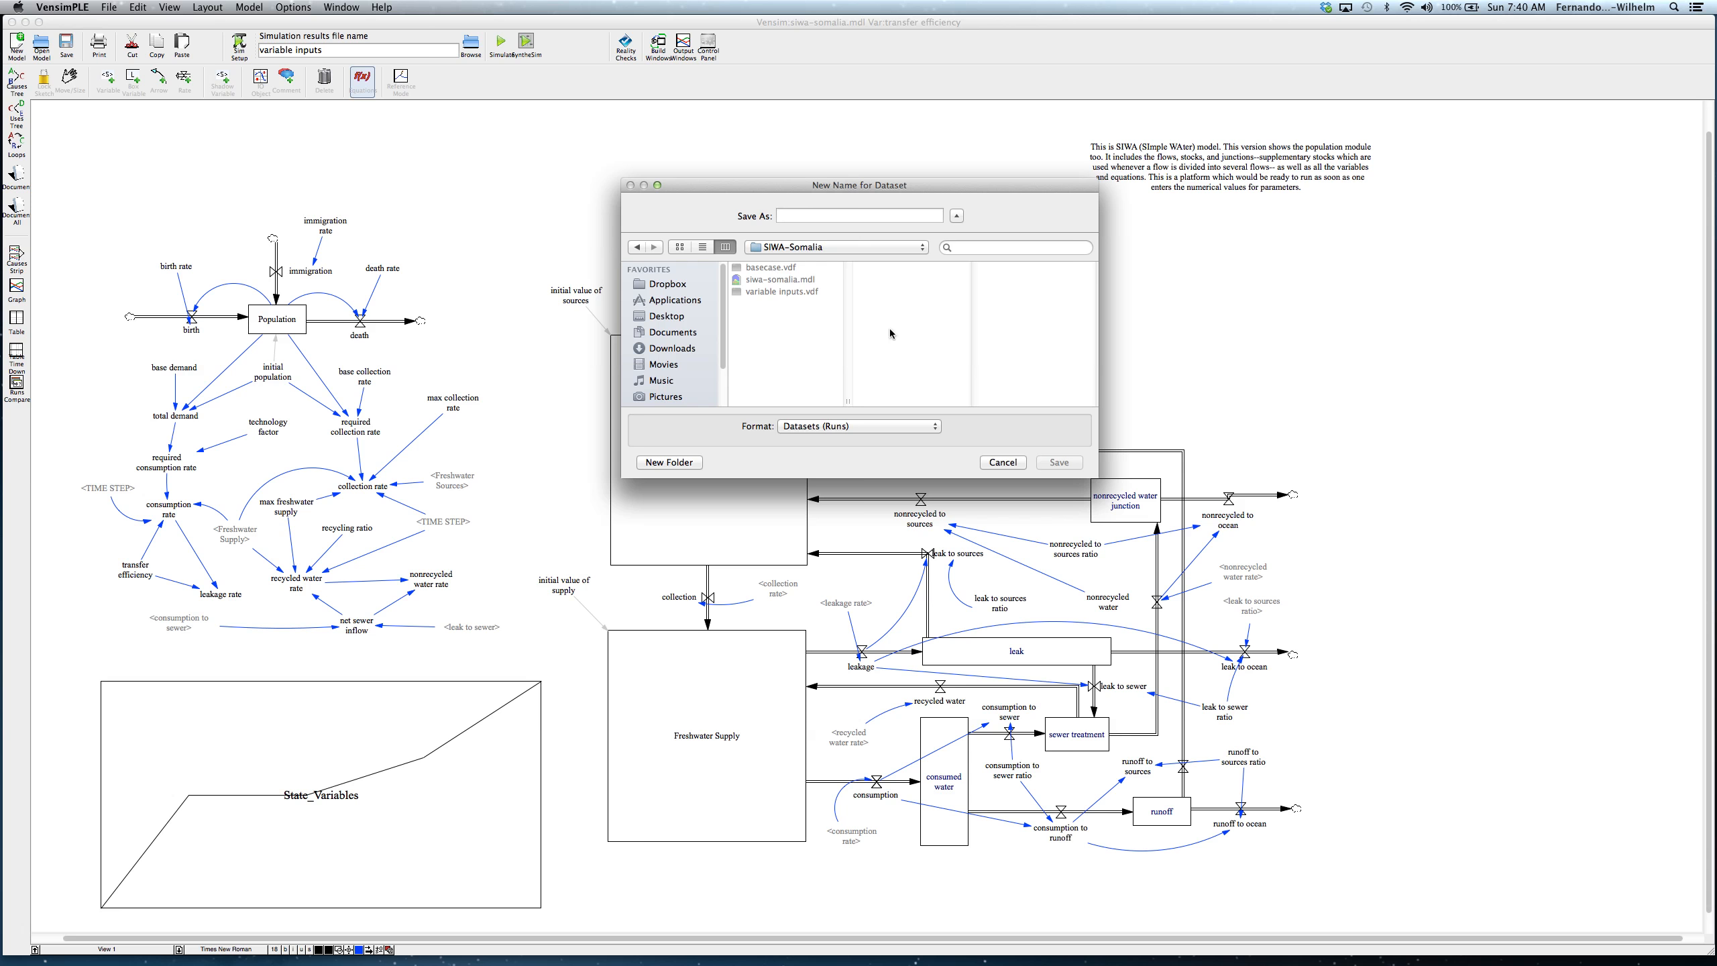
{"action": "left_click", "coordinate": [1021, 464]}
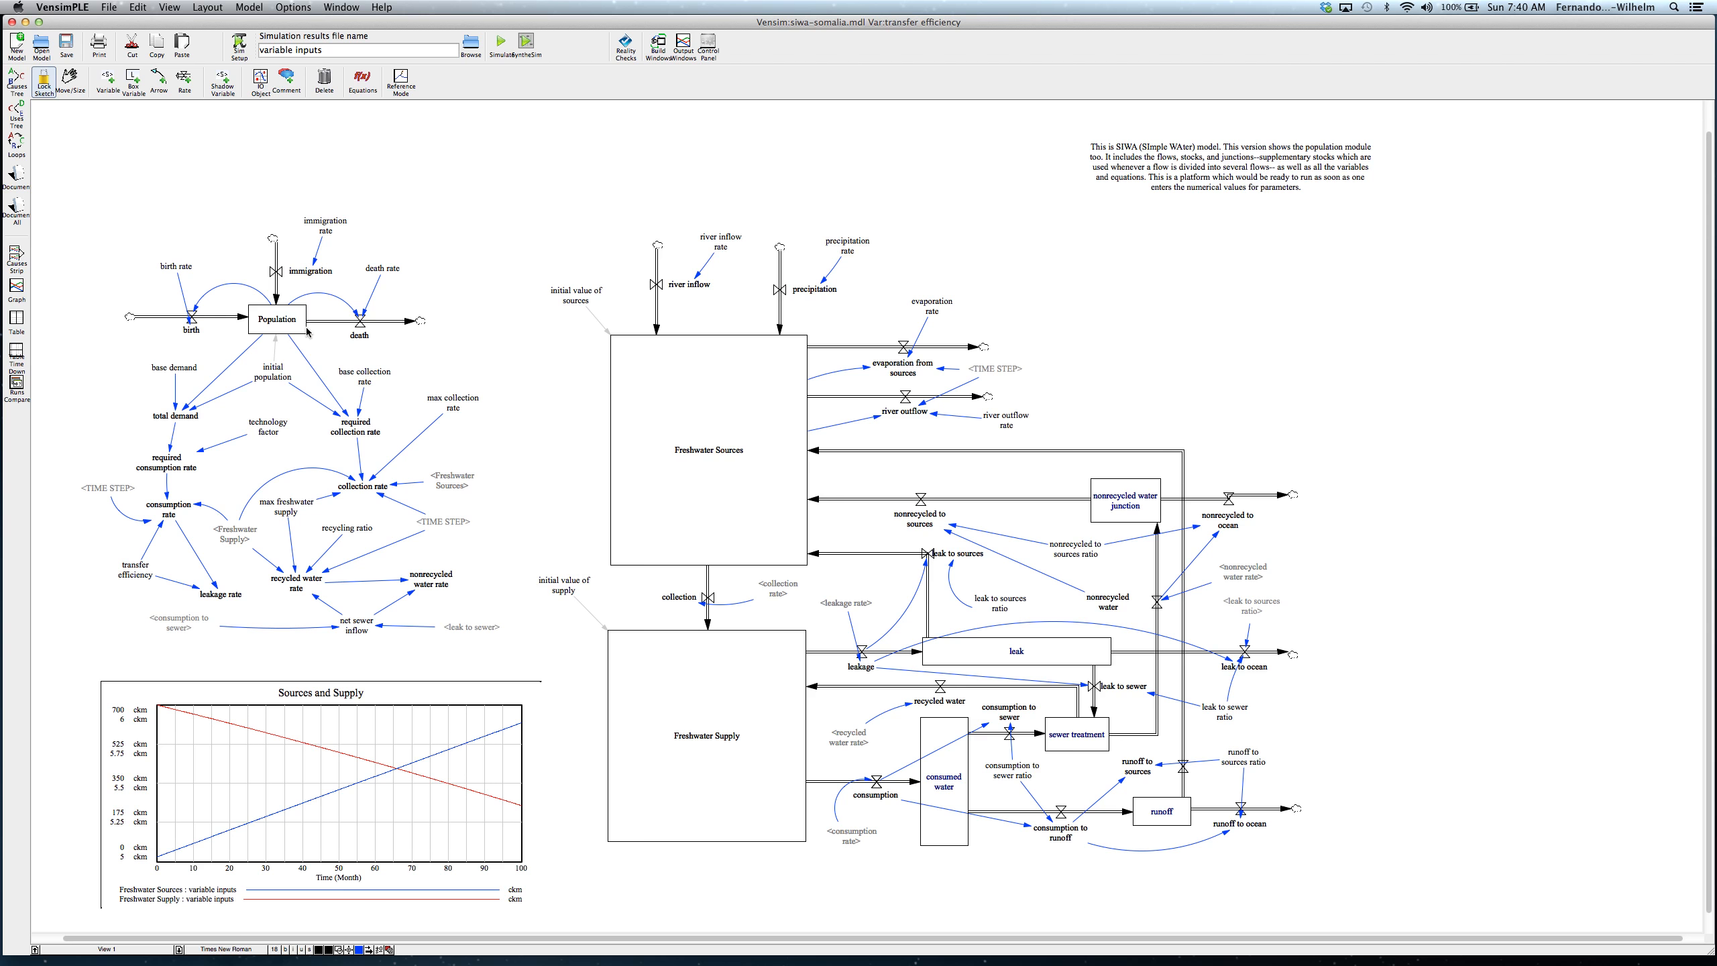
Step: Simulate the model with the stored transfer efficiency, overwriting the "variable inputs" dataset
{"action": "left_click", "coordinate": [501, 43]}
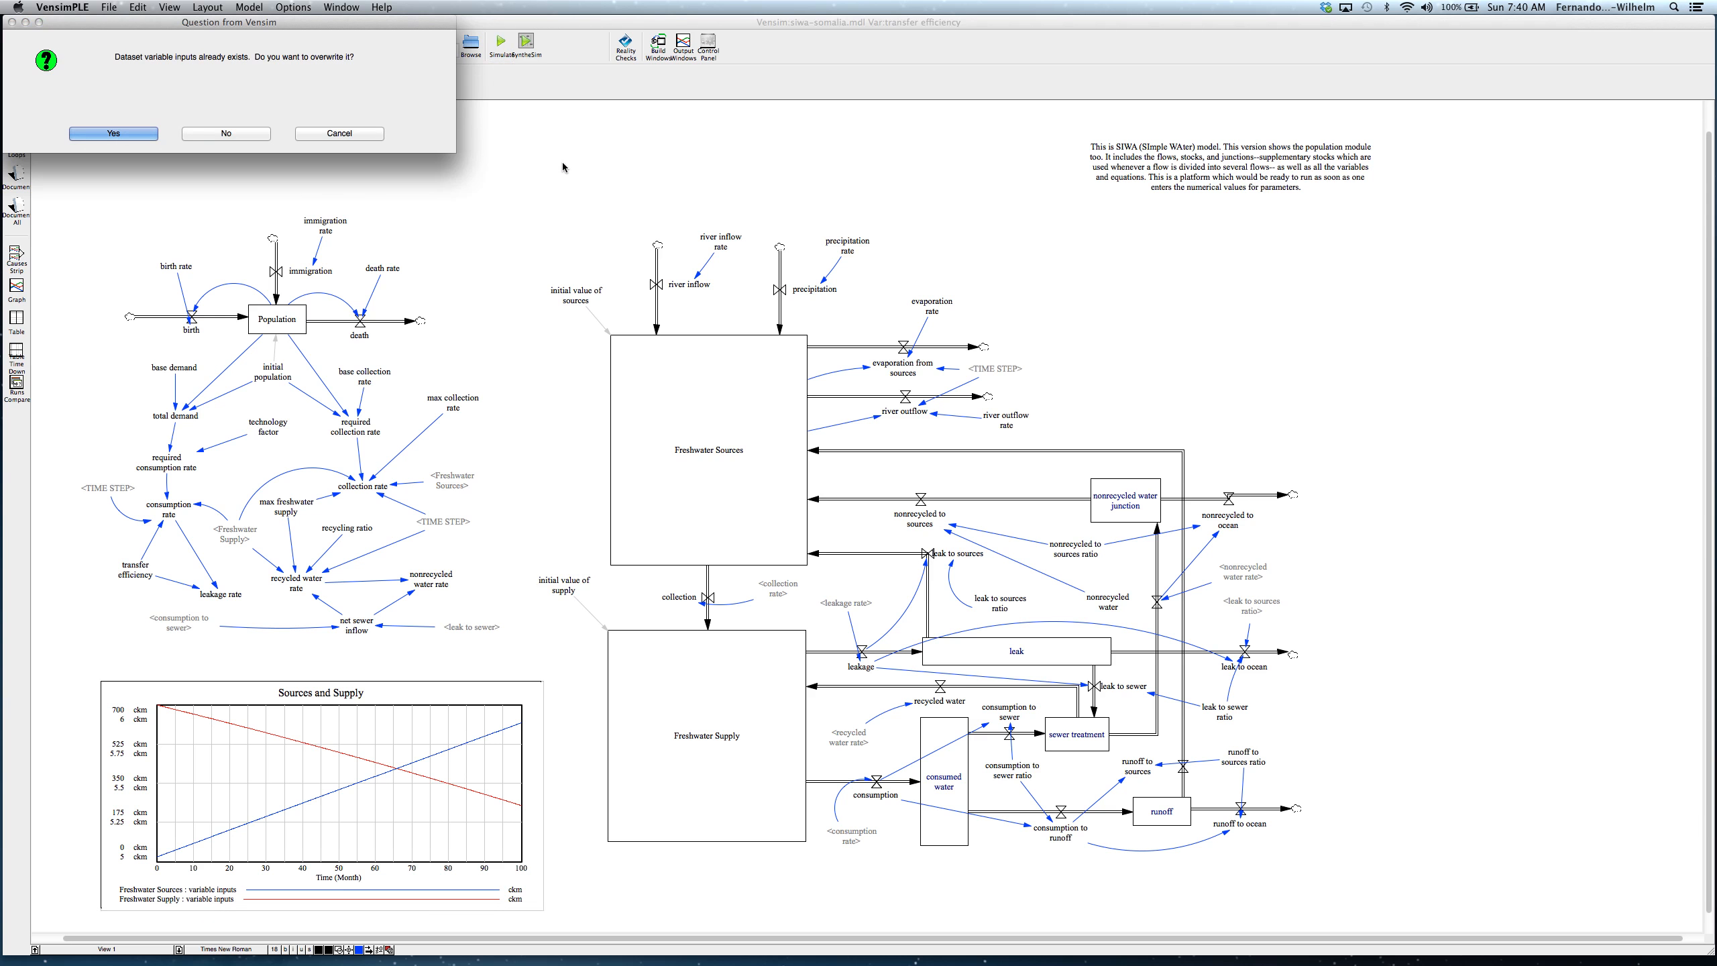
{"action": "left_click", "coordinate": [147, 134]}
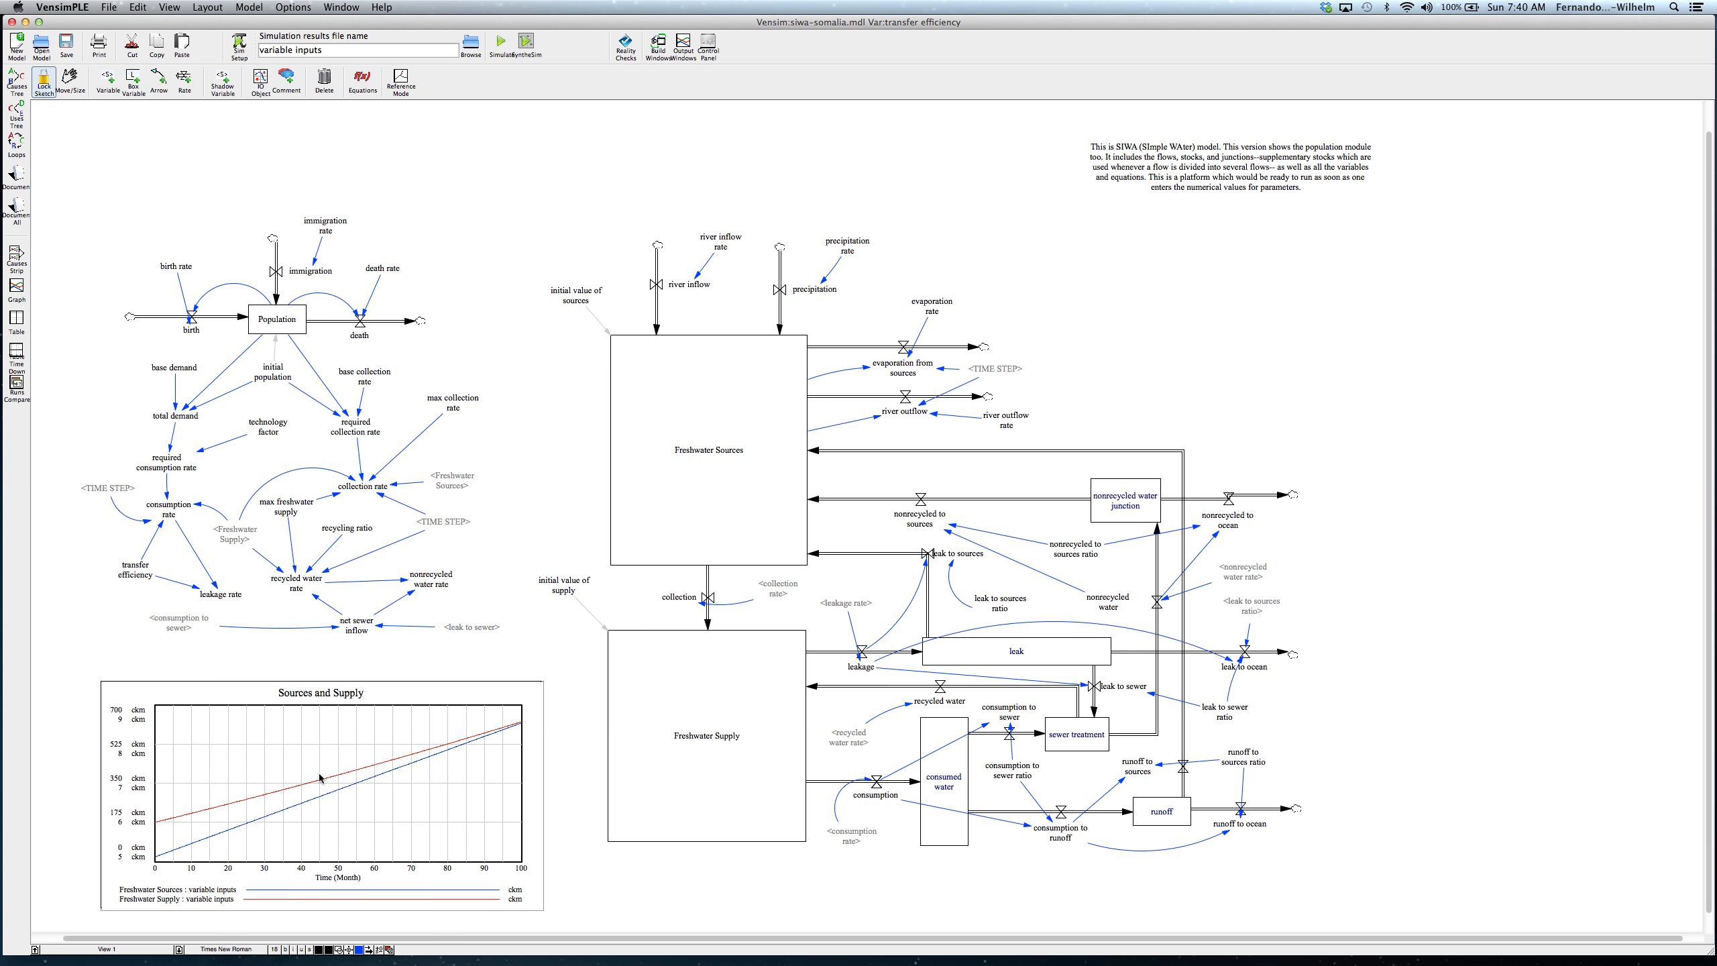
Step: Set the transfer efficiency constant to 0.9 and rerun the simulation, overwriting the "variable inputs" dataset
{"action": "mouse_move", "coordinate": [142, 573]}
{"action": "left_click", "coordinate": [142, 573]}
{"action": "left_click", "coordinate": [362, 82]}
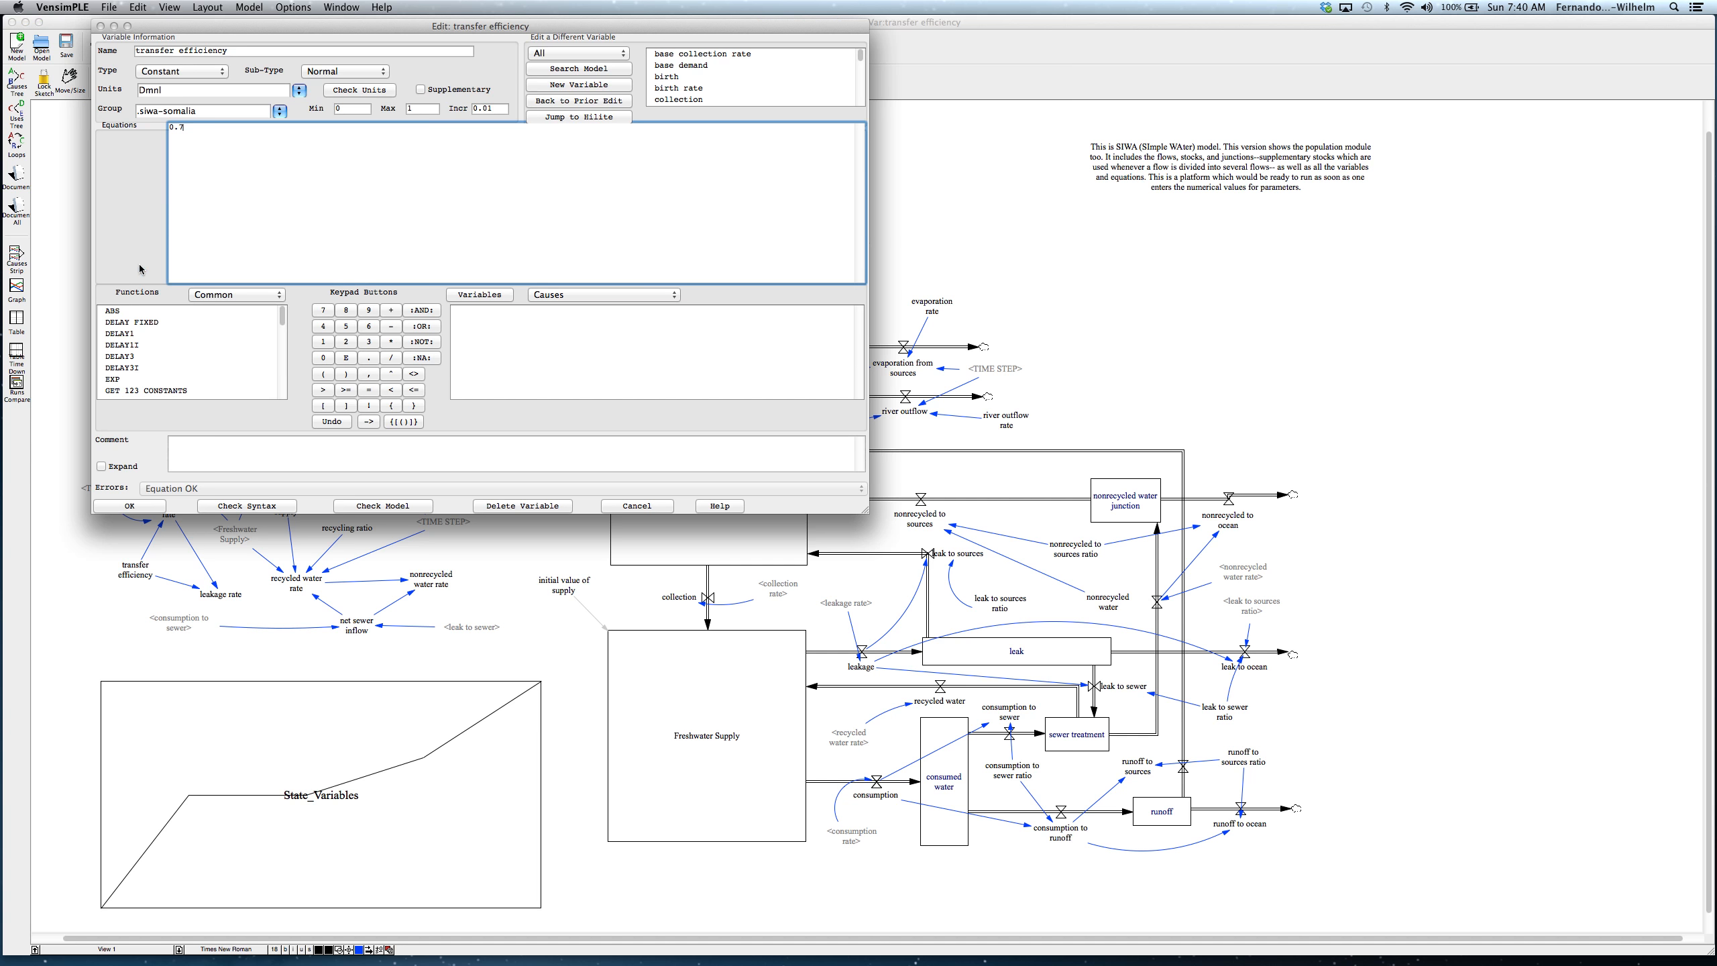
{"action": "key", "text": "BackSpace"}
{"action": "left_click", "coordinate": [130, 507]}
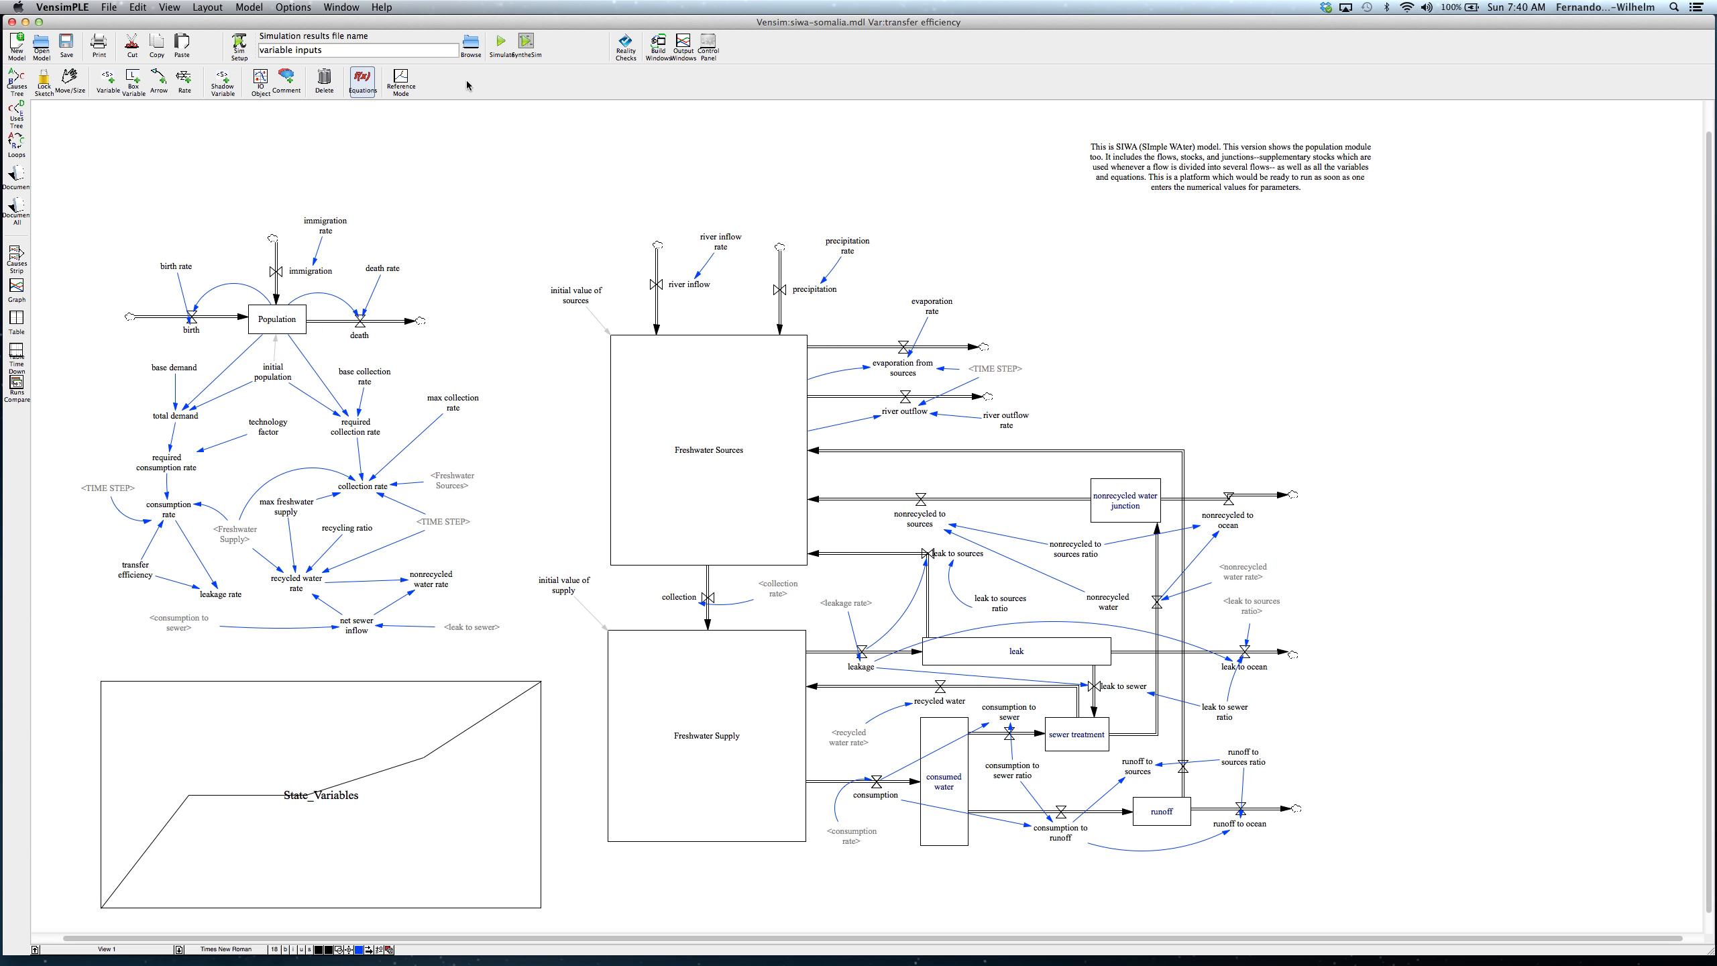
{"action": "left_click", "coordinate": [508, 47]}
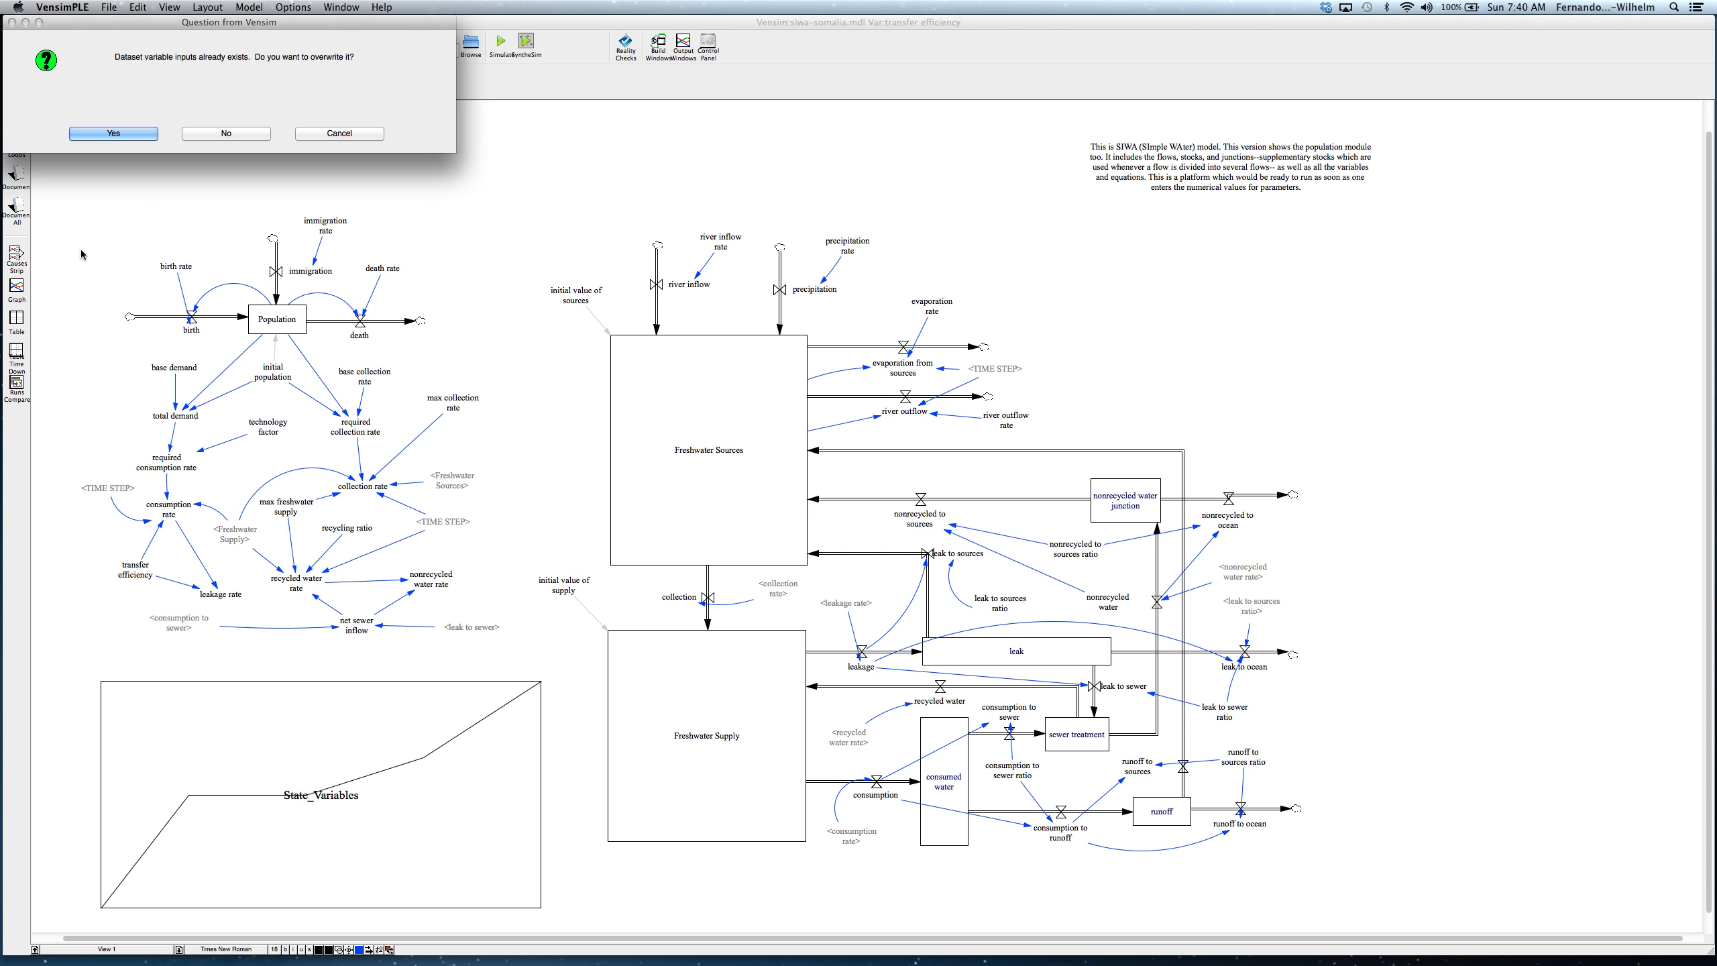
{"action": "left_click", "coordinate": [138, 132]}
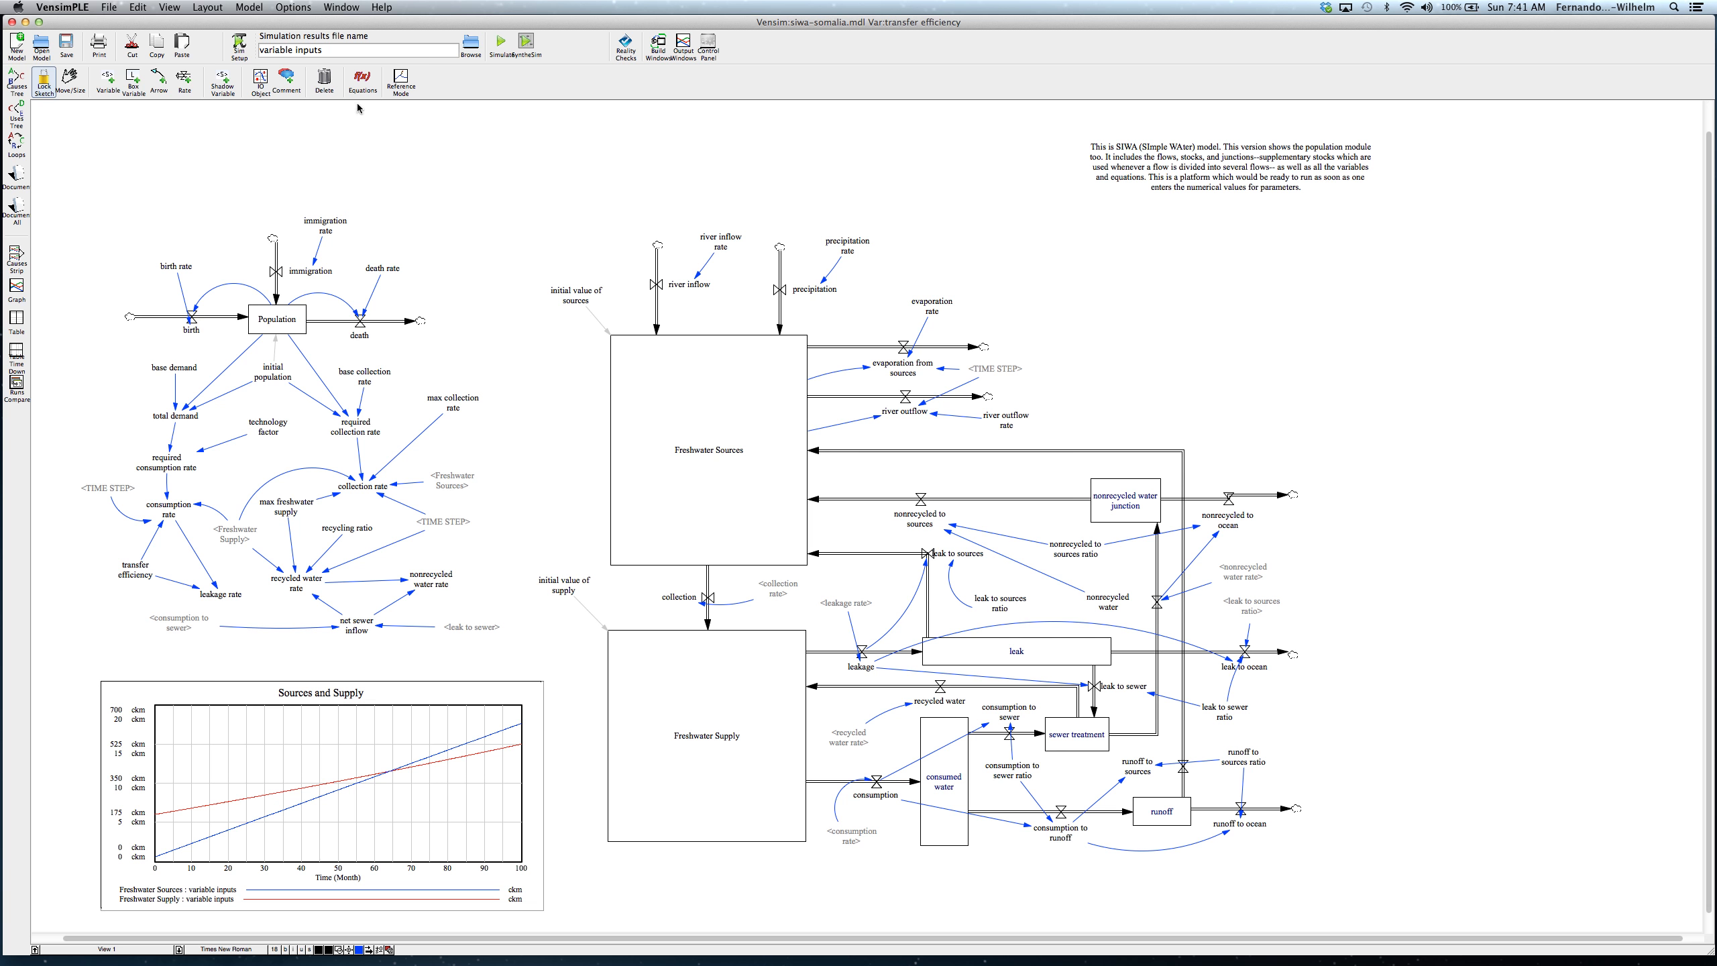
Step: Change the transfer efficiency constant again and rerun the simulation over the existing "variable inputs" dataset
{"action": "left_click", "coordinate": [364, 82]}
{"action": "left_click", "coordinate": [135, 570]}
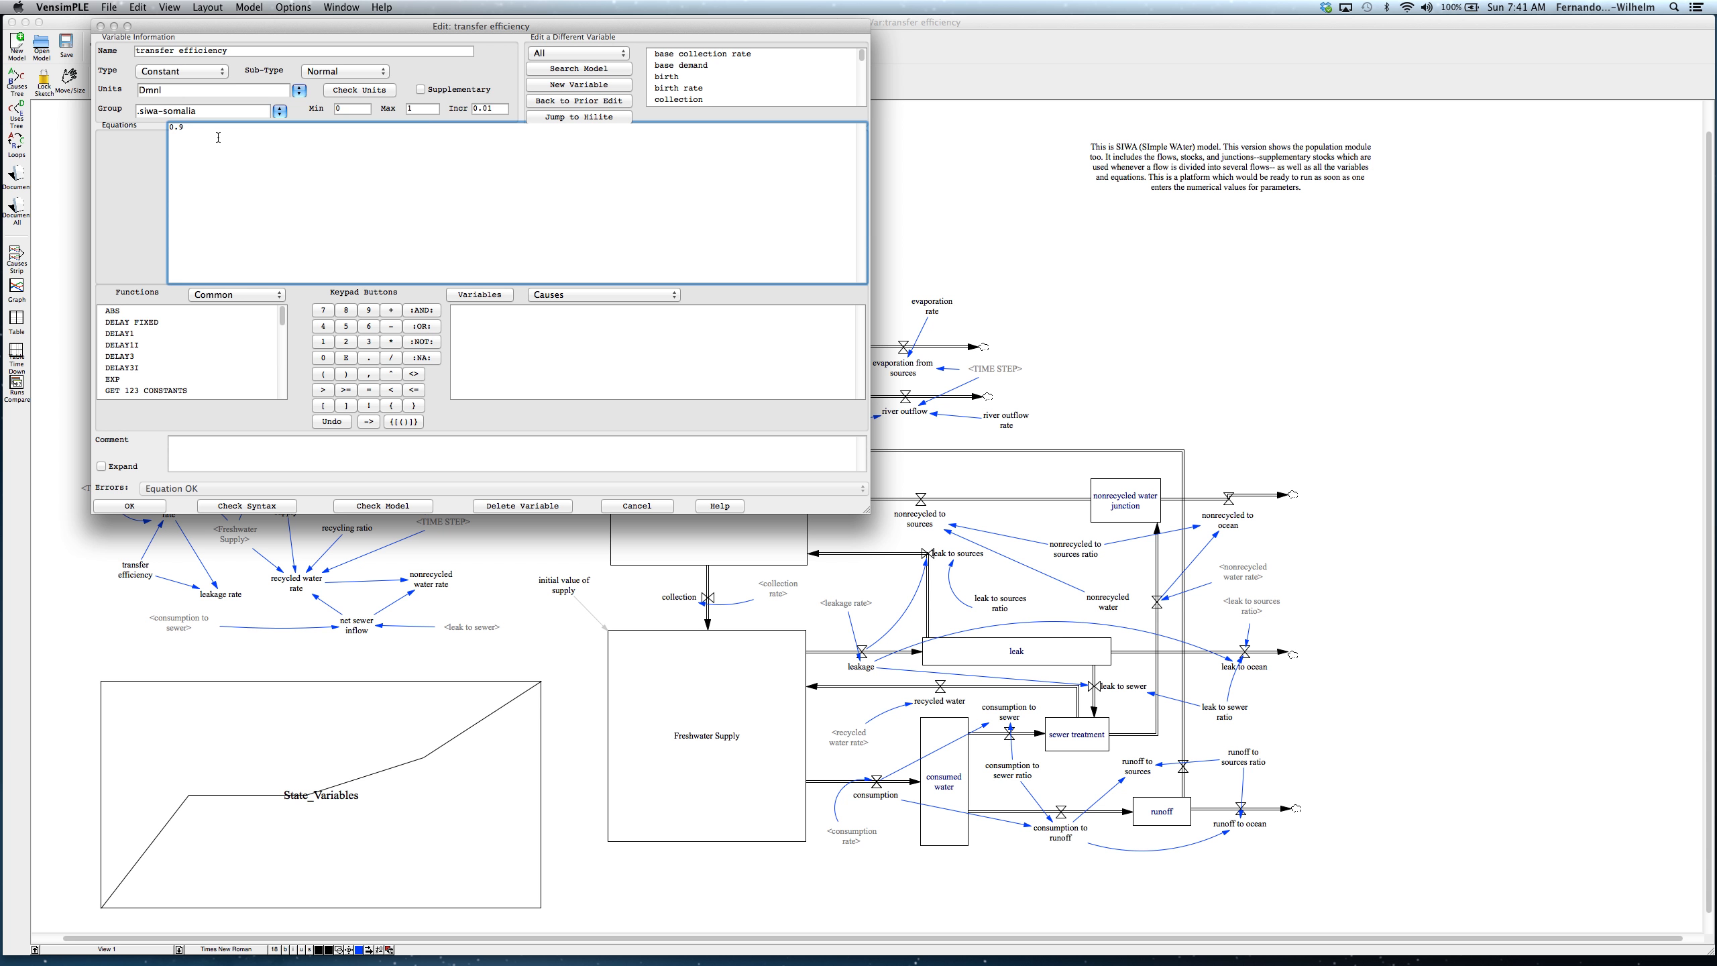
{"action": "key", "text": "BackSpace"}
{"action": "left_click", "coordinate": [146, 509]}
{"action": "left_click", "coordinate": [502, 46]}
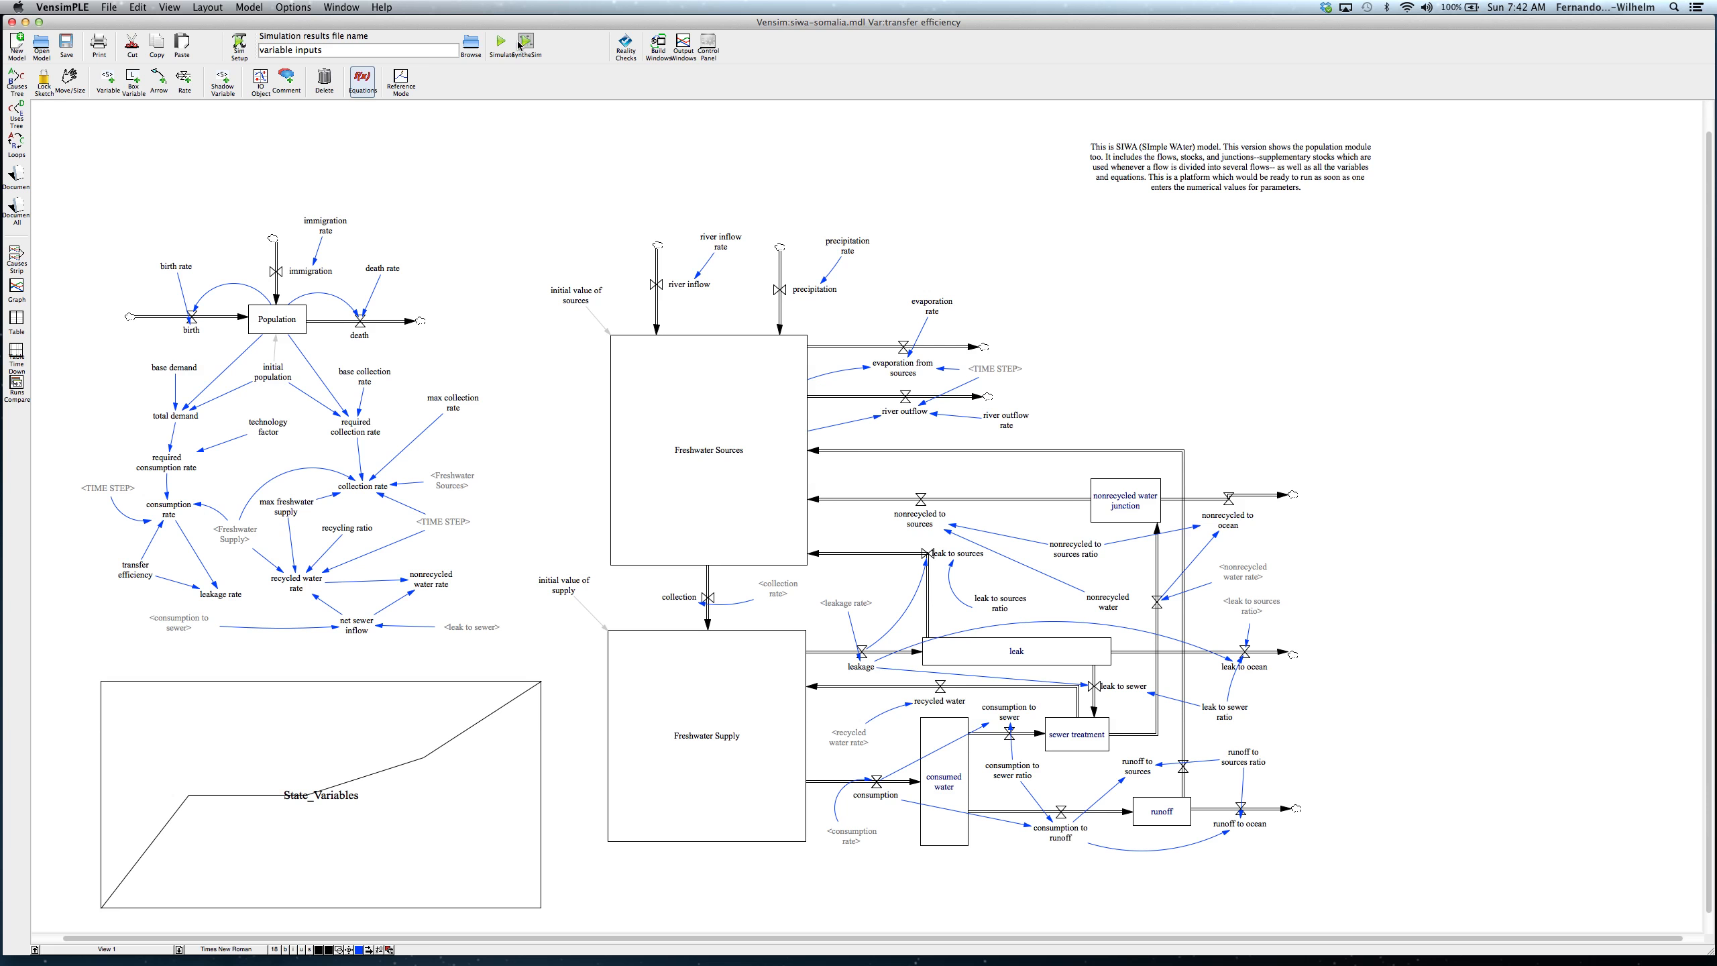
{"action": "left_click", "coordinate": [142, 134]}
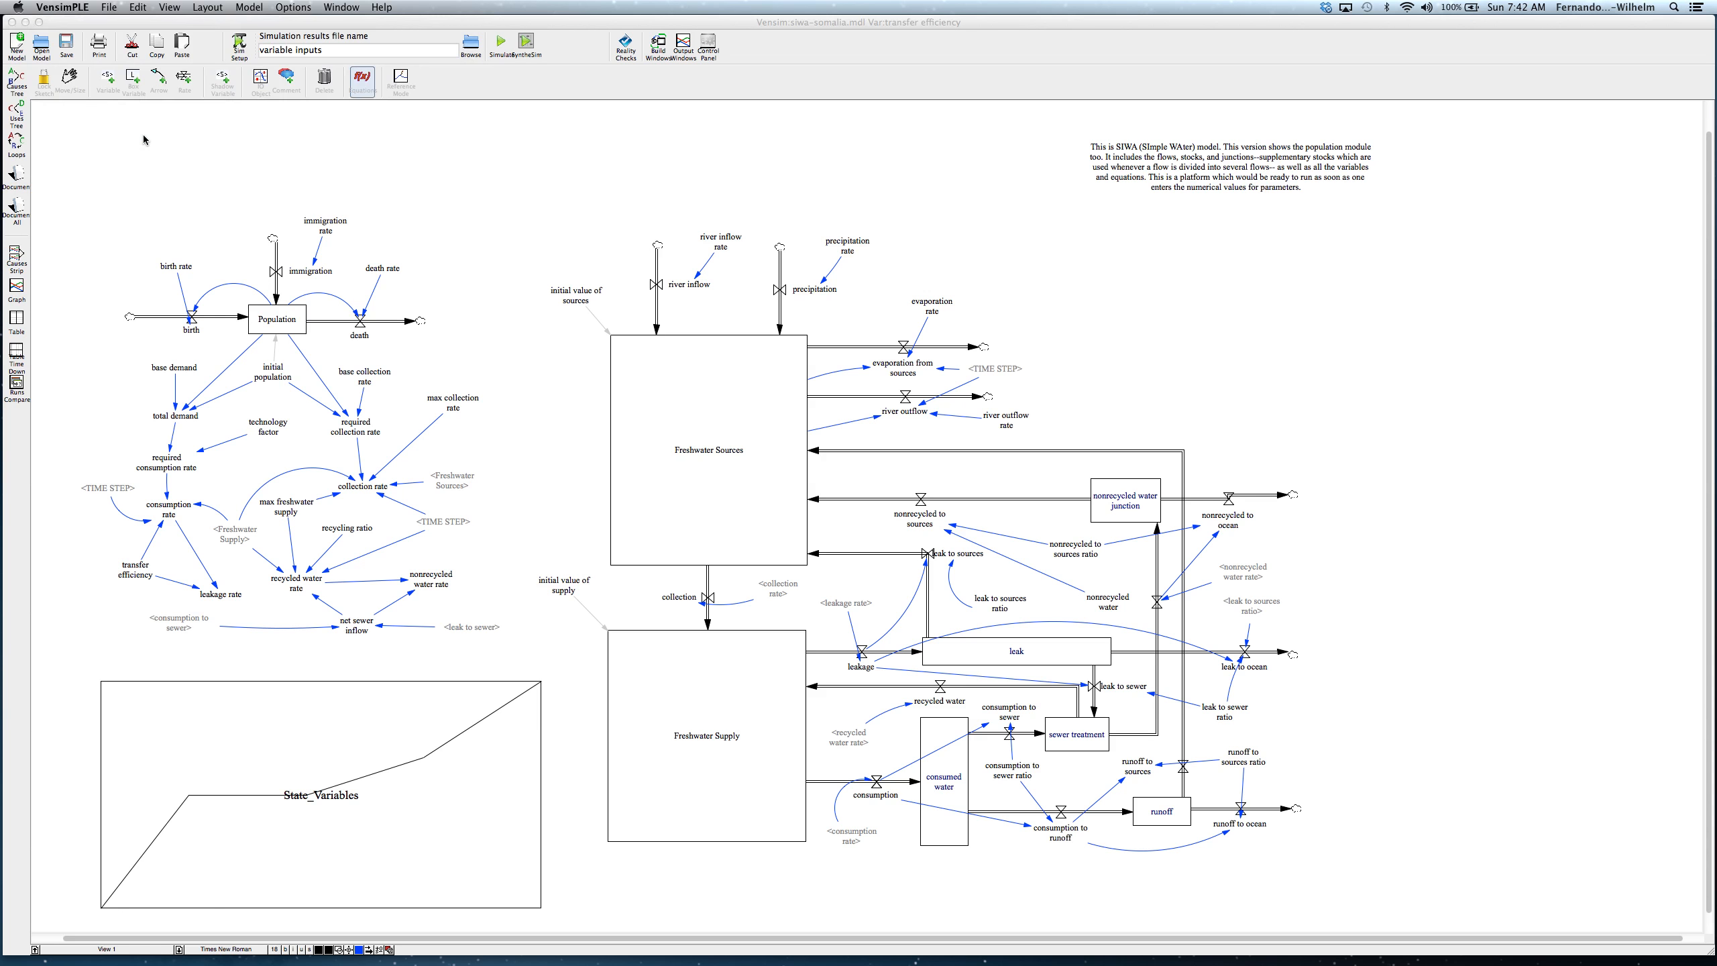